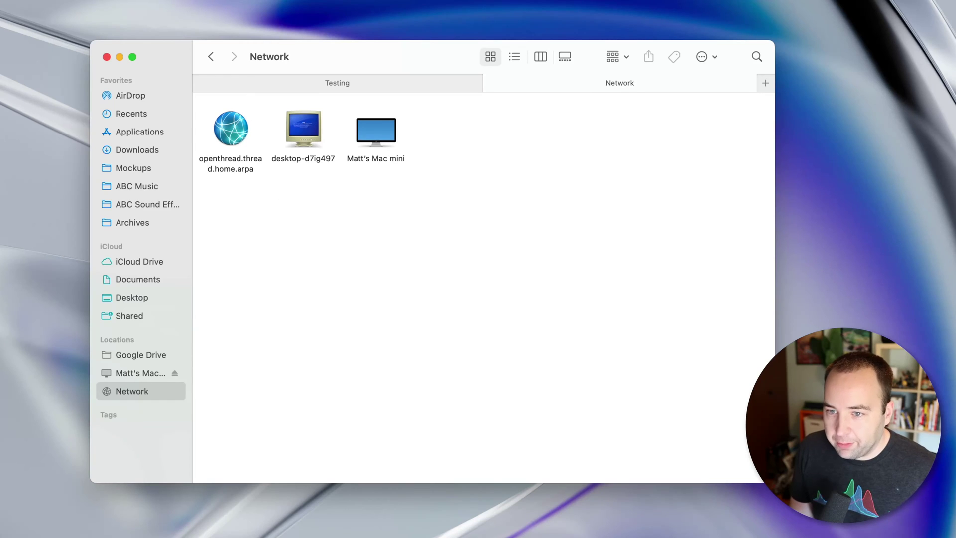
- Connect to the Mac mini and look over its T7 2TB, T7 1TB, Cold Storage and home shares
double_click(383, 133)
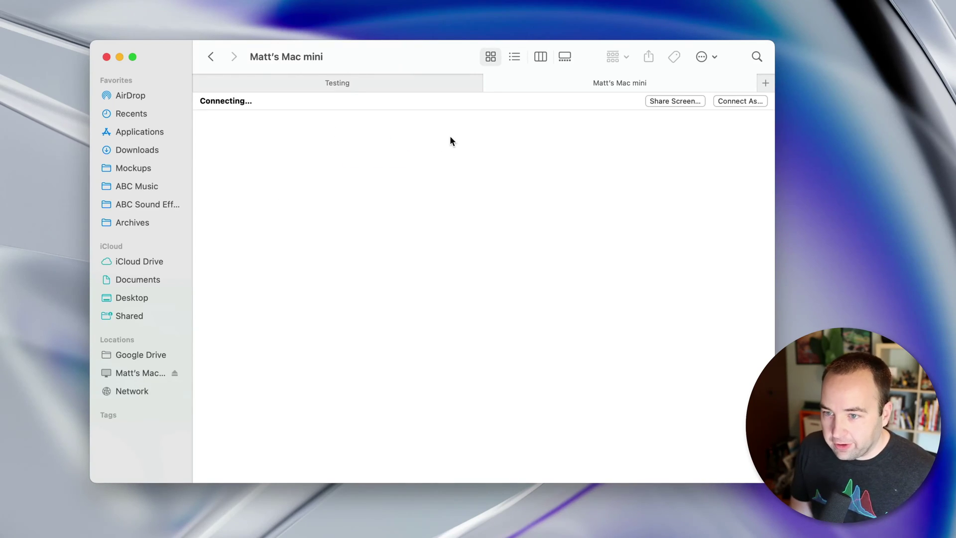
click(517, 152)
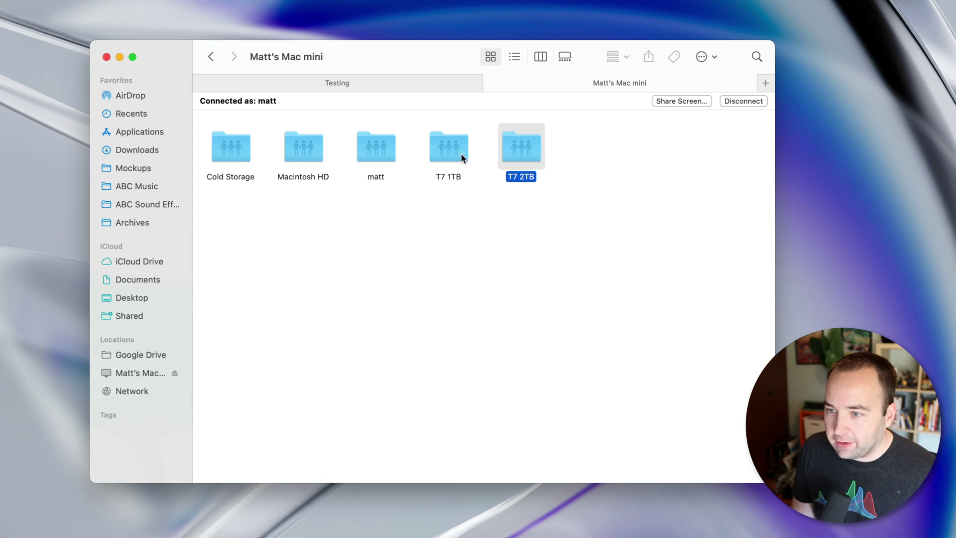
click(450, 150)
click(234, 149)
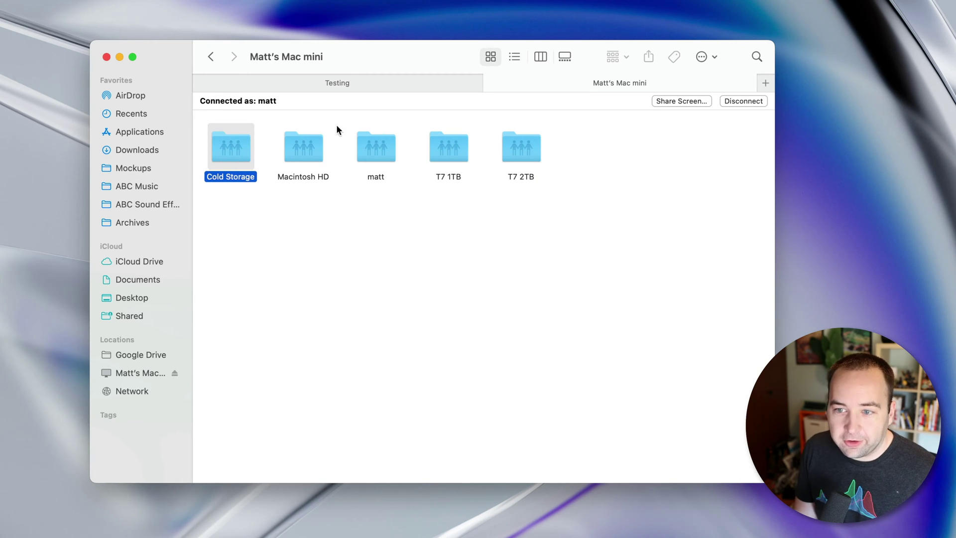
click(381, 153)
click(370, 207)
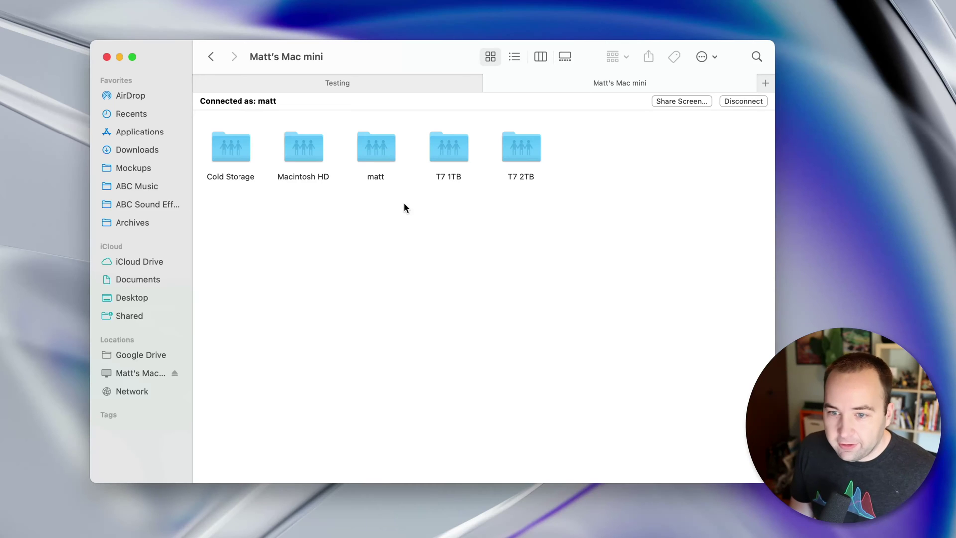
- Open Cold Storage > A Better Computer > My Assets 2020 in its own window beside Testing
double_click(244, 154)
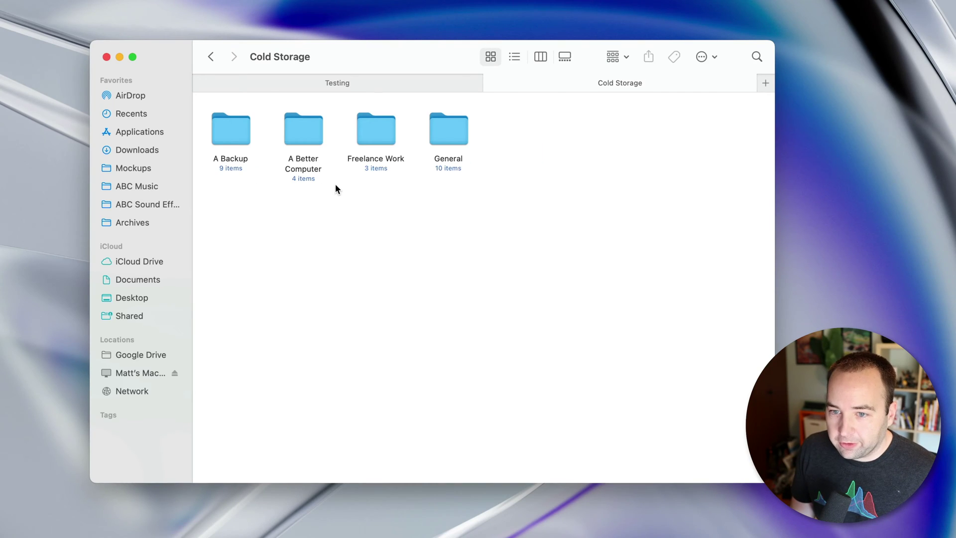
double_click(310, 131)
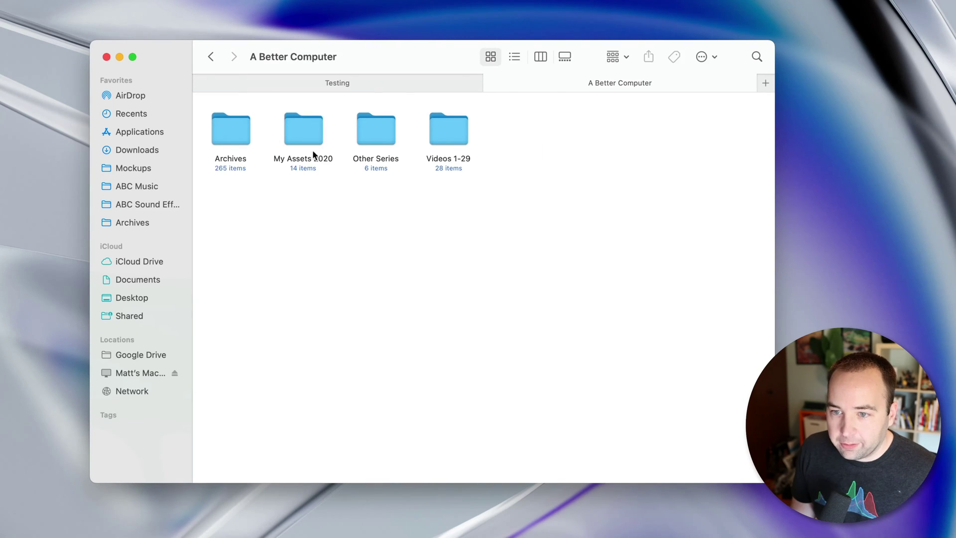
double_click(290, 130)
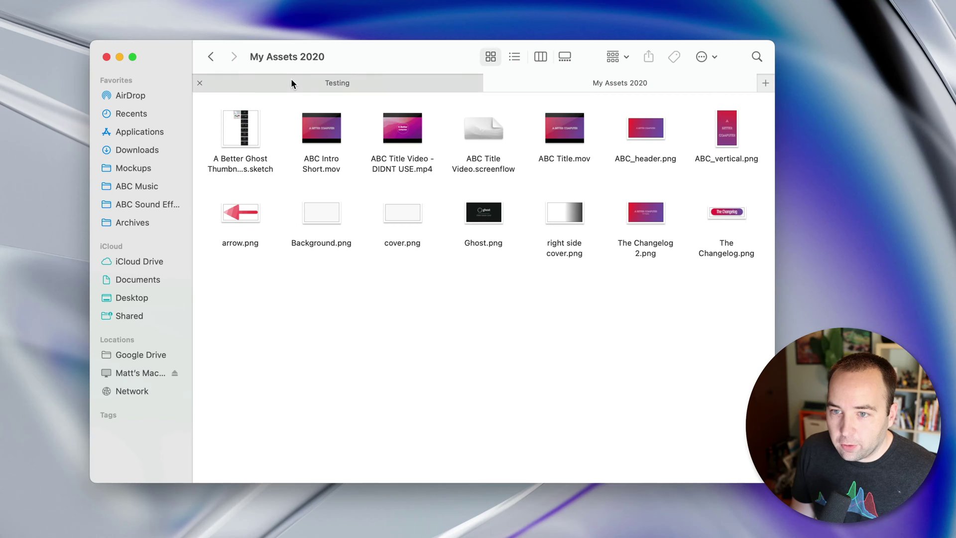
click(305, 83)
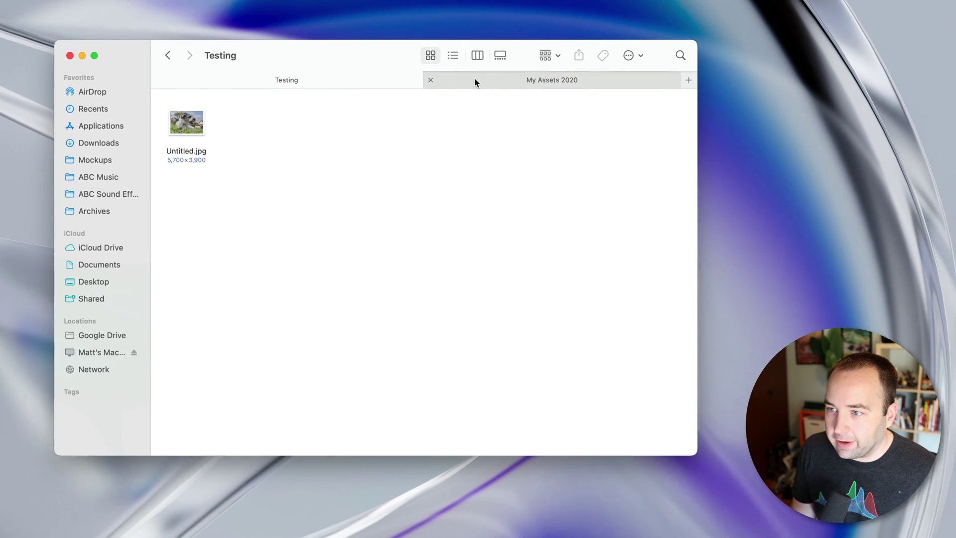
drag(525, 85, 658, 188)
drag(569, 176, 544, 123)
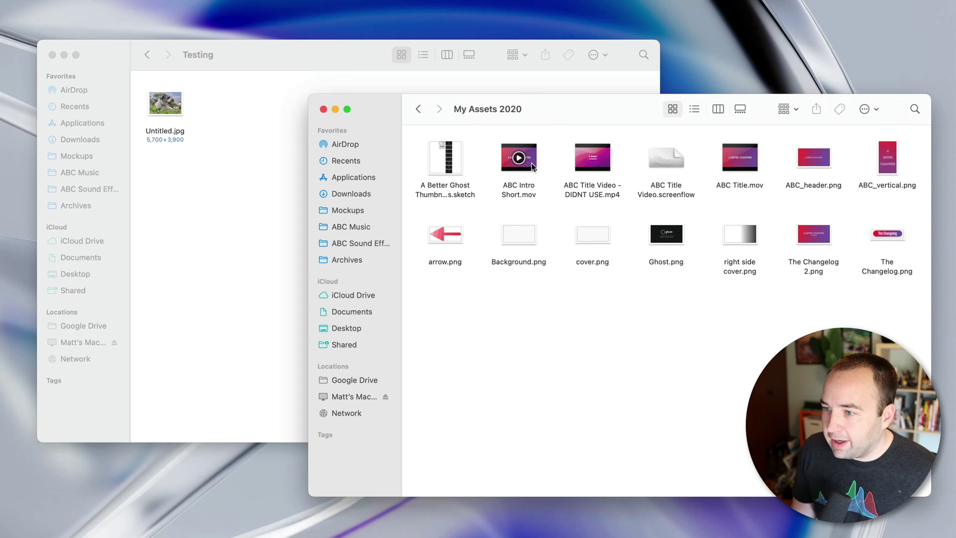
- Copy ABC Intro Short.mov into Testing and preview the copied video
drag(531, 167, 250, 154)
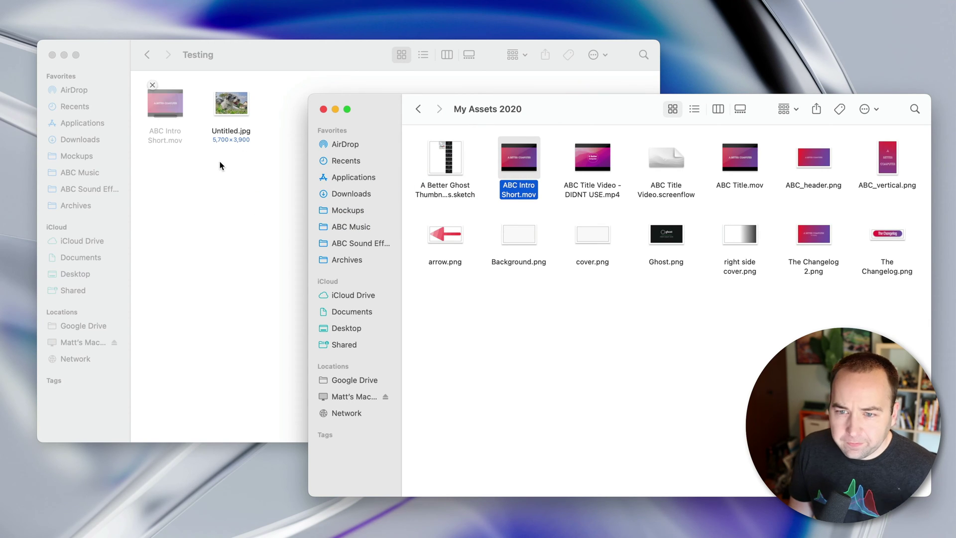
click(192, 177)
double_click(178, 119)
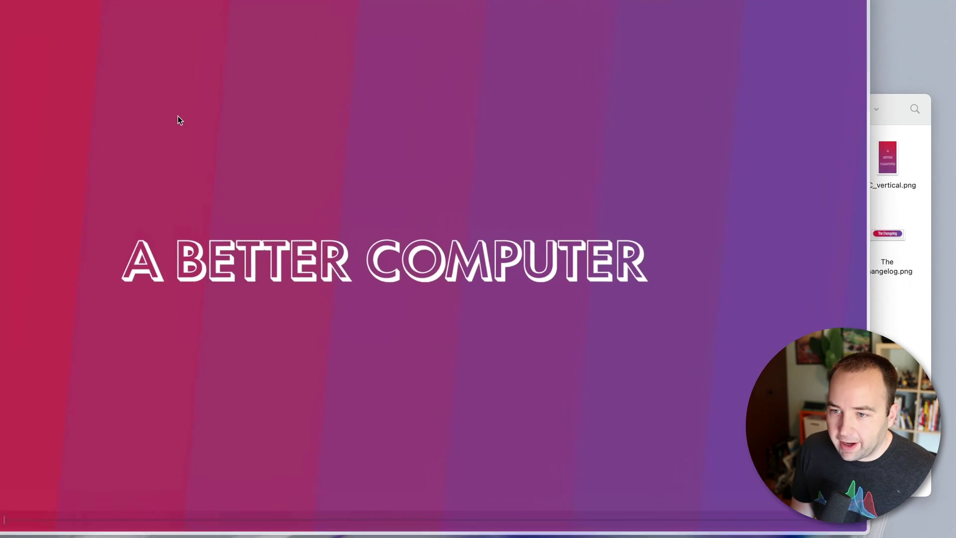
key(super+w)
click(194, 175)
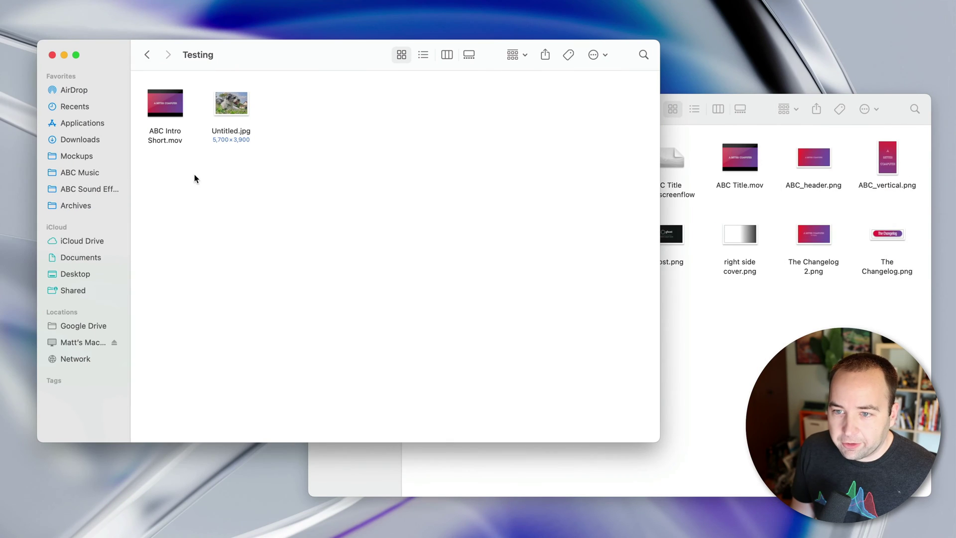
- Copy Untitled.jpg from Testing into the shared My Assets 2020 folder
click(227, 116)
click(763, 109)
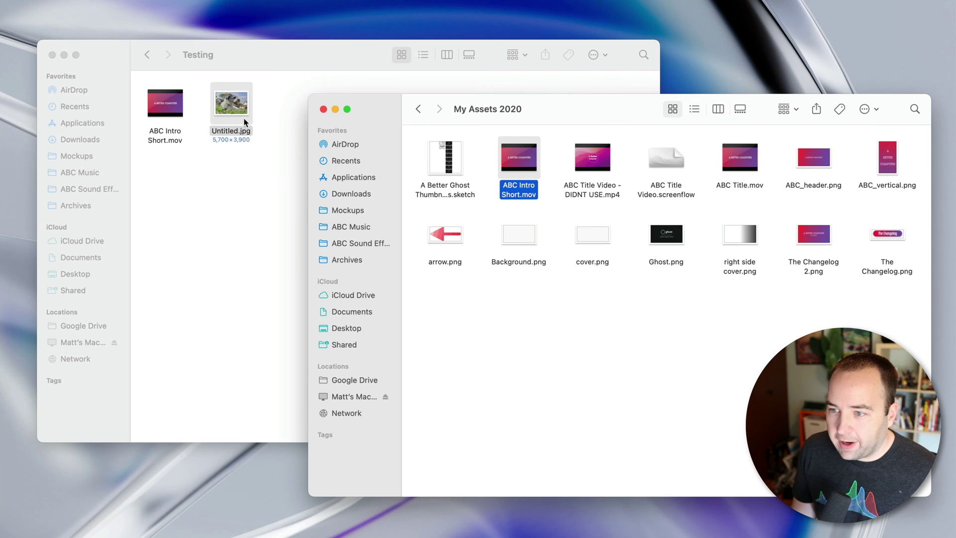
drag(243, 121, 572, 302)
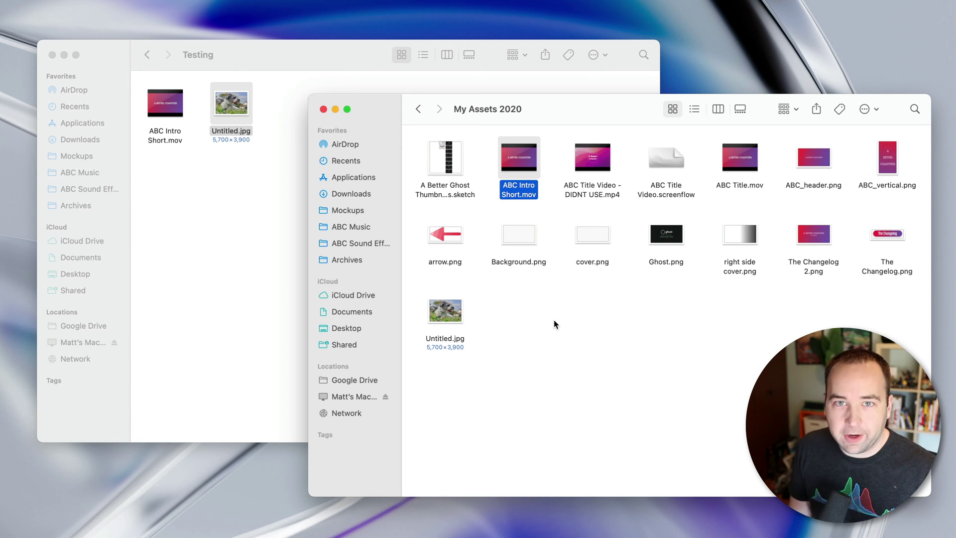
click(554, 324)
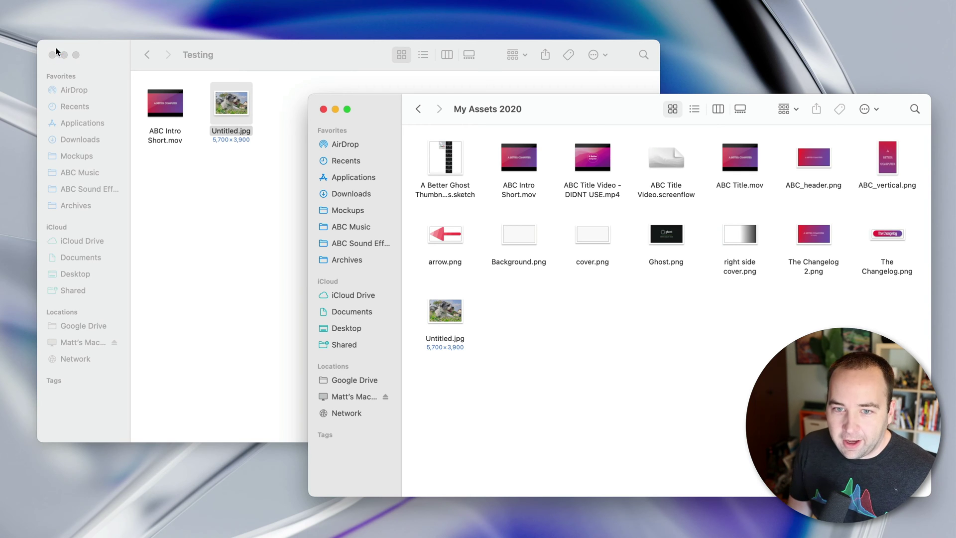
- Close the My Assets 2020 window and return to the Mac mini's shared folders
click(323, 109)
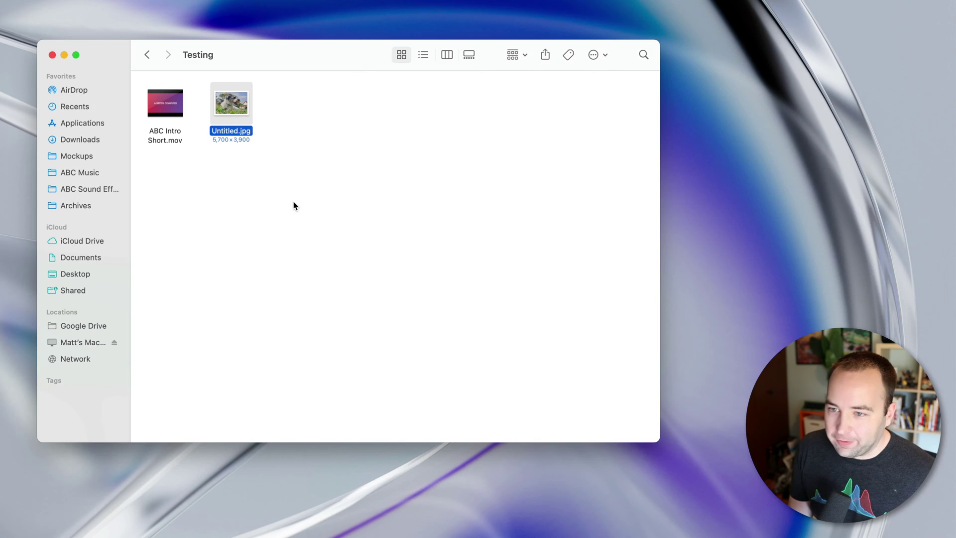
click(292, 204)
click(92, 339)
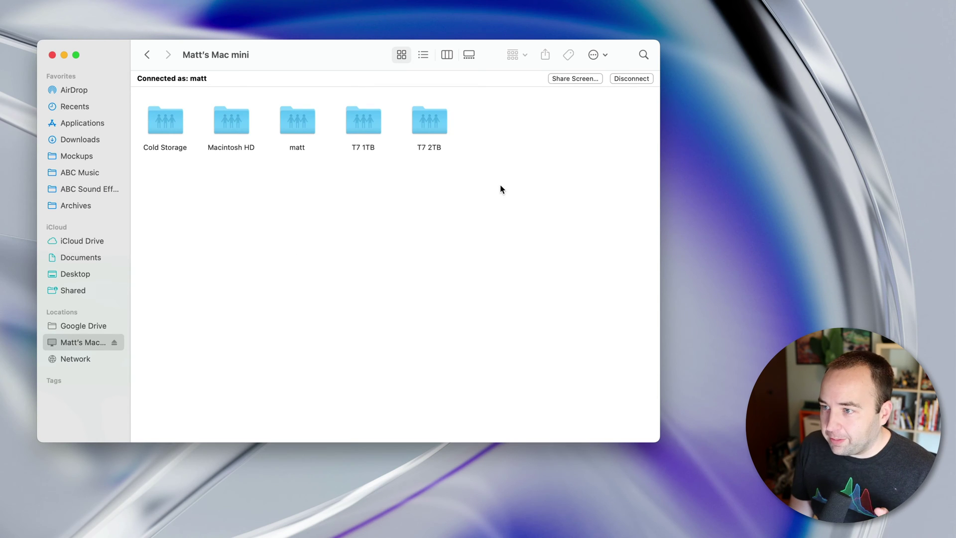
- Start screen sharing with the Mac mini and log in with the account password
click(573, 81)
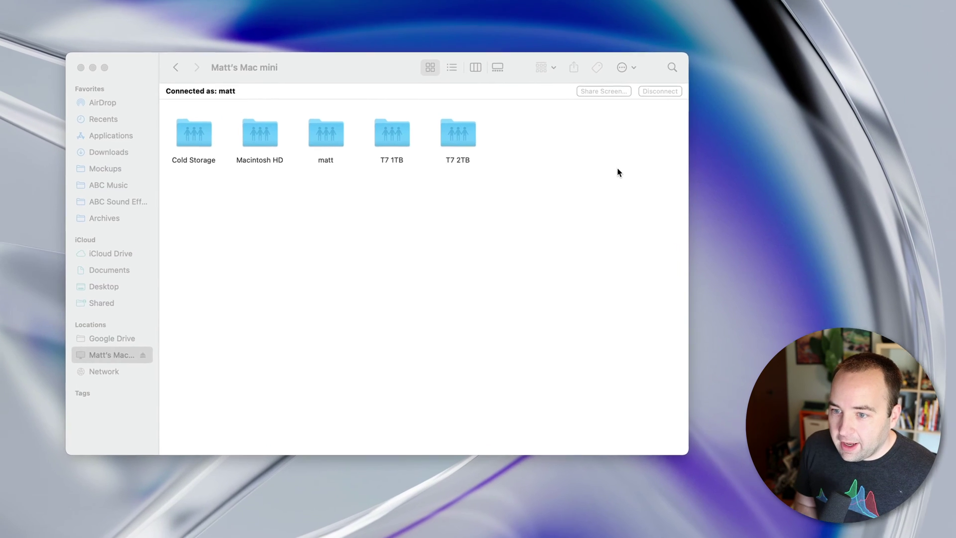
text(•••••)
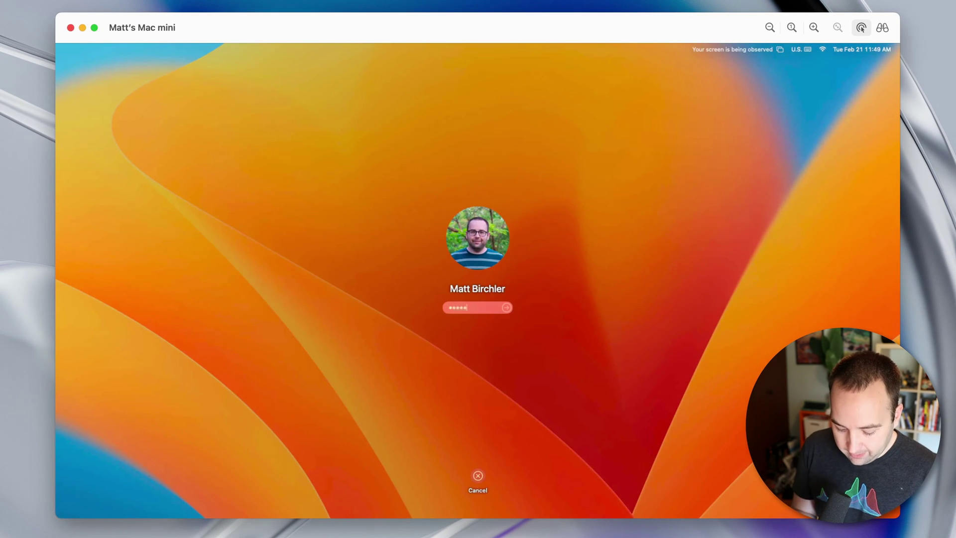
key(Return)
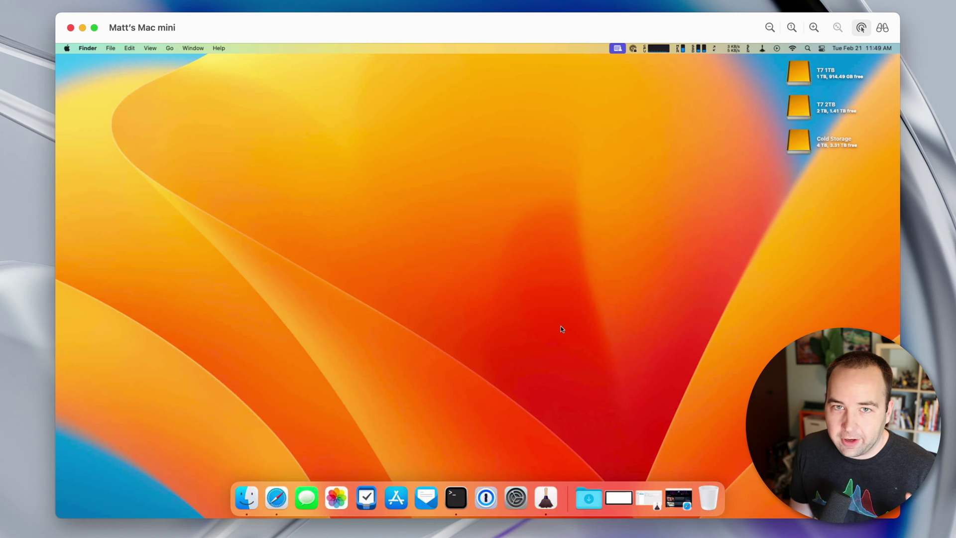
- Go to System Settings > General > Sharing and show the File Sharing details
click(516, 498)
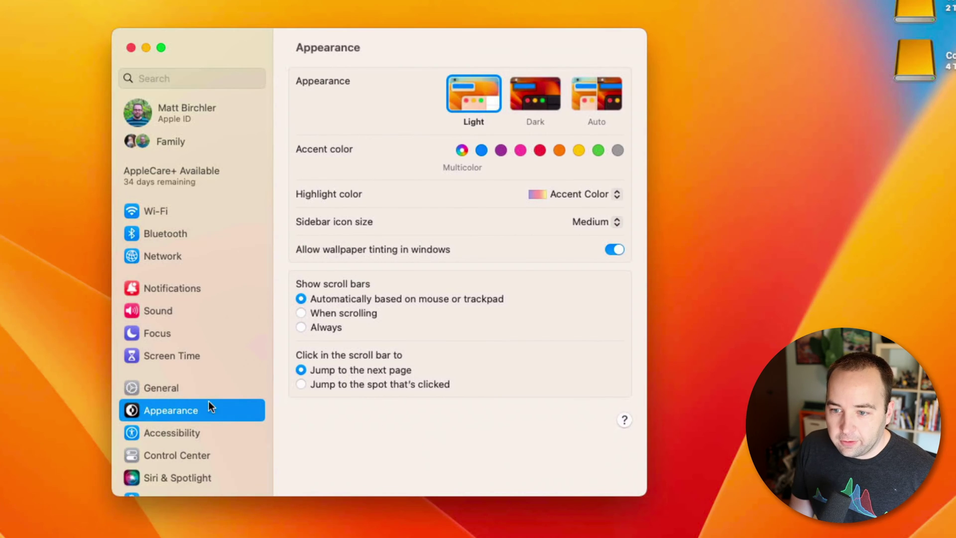
click(160, 388)
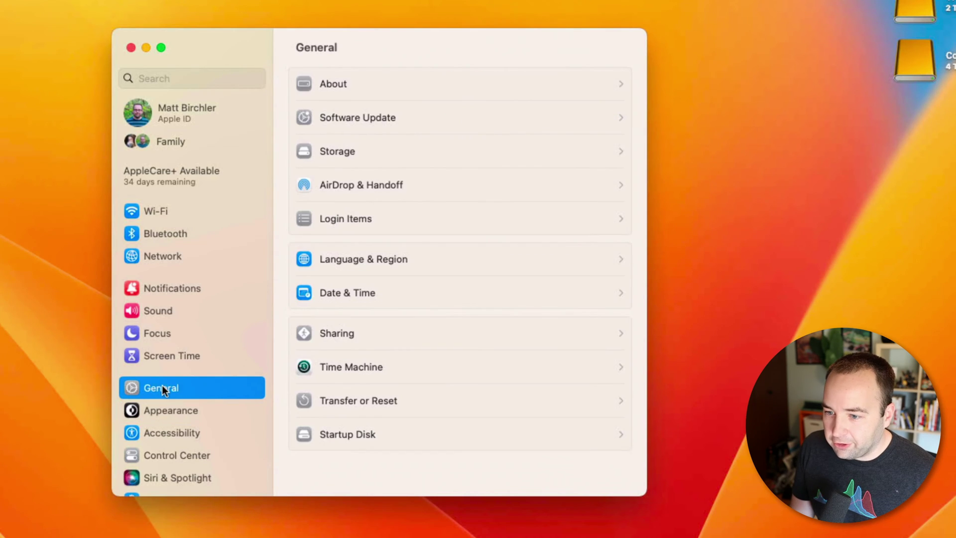
click(354, 333)
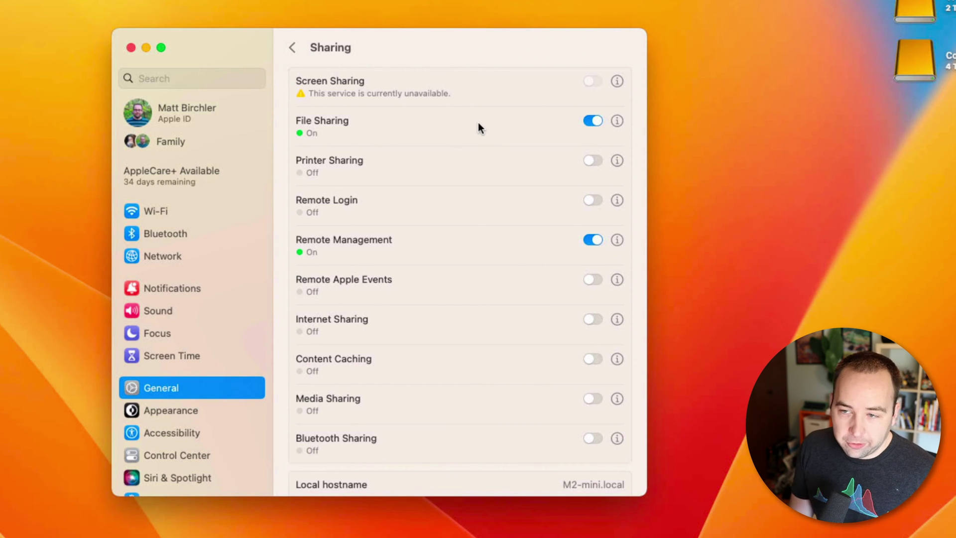
click(617, 121)
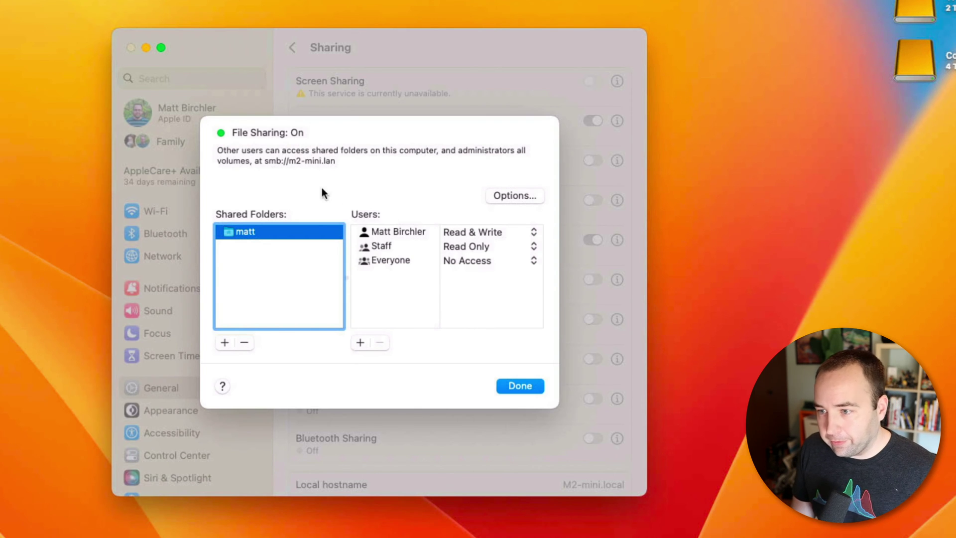
- Confirm 'Share files and folders using SMB' is on, then close the File Sharing details
click(515, 197)
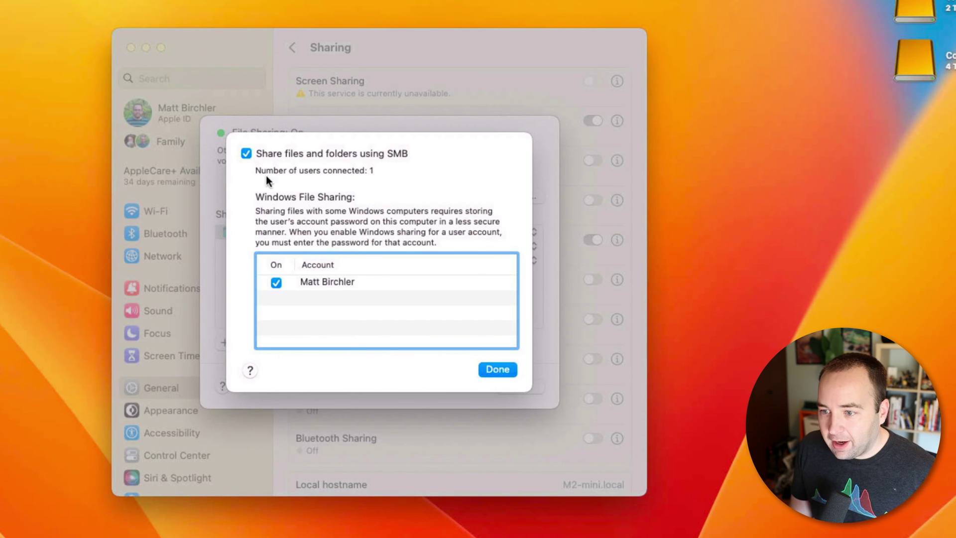
click(494, 370)
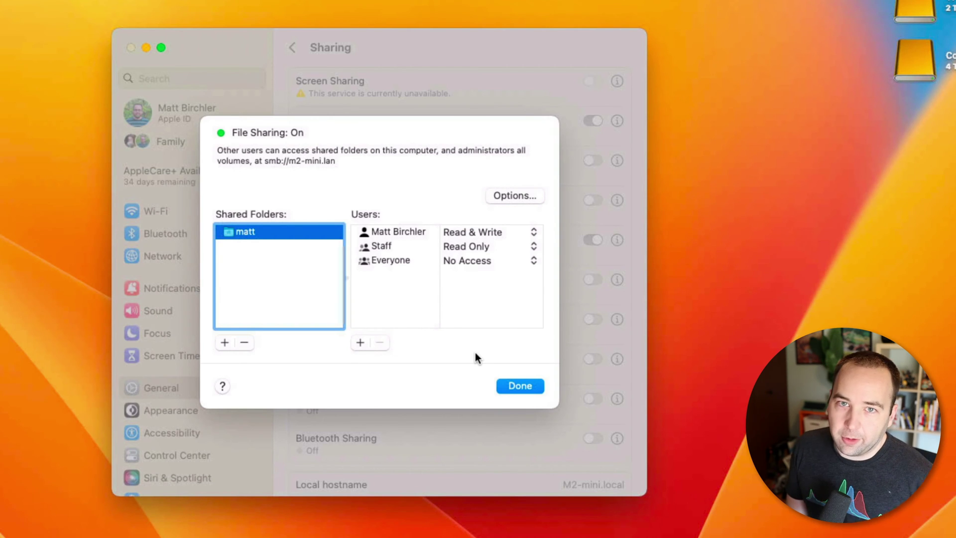
key(Return)
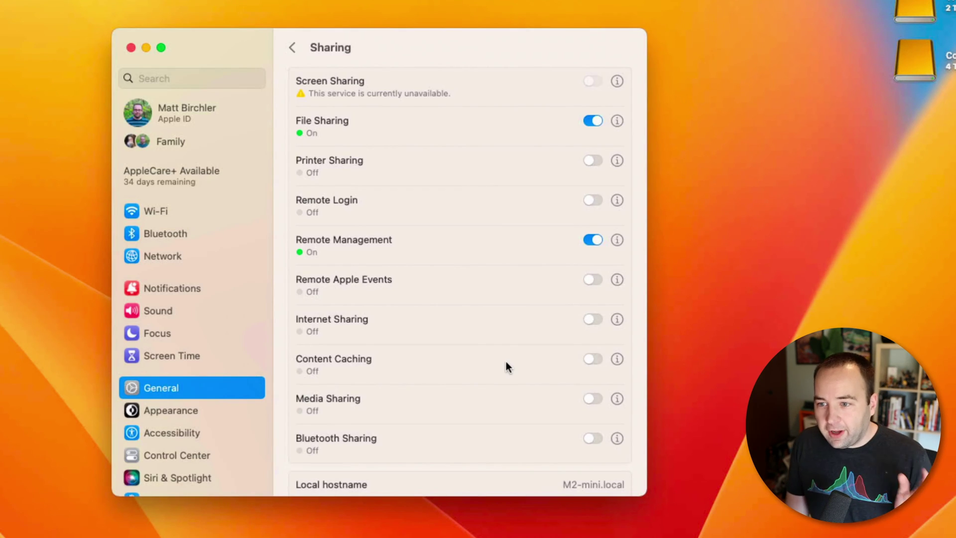
- Close System Settings and browse the Digital Foundry folder on the T7 2TB drive
click(131, 48)
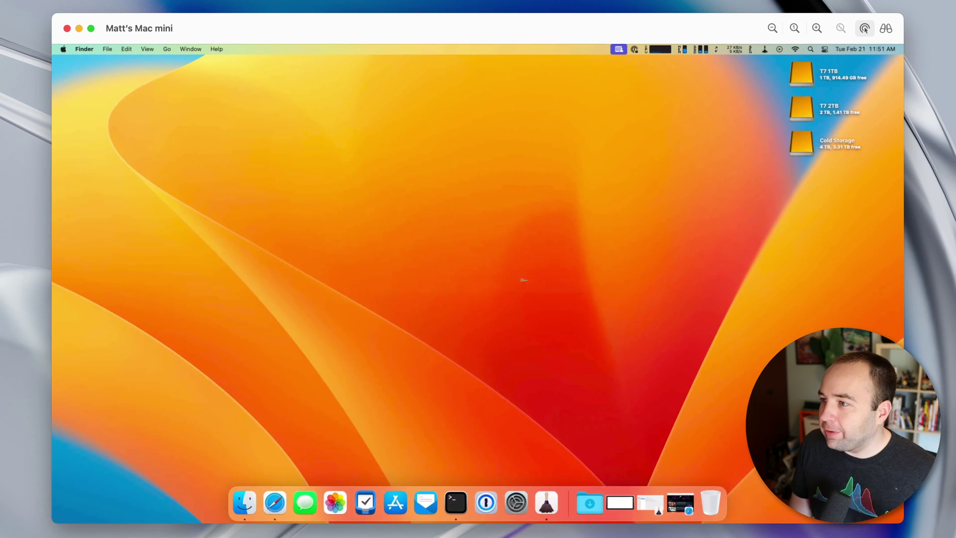
double_click(801, 106)
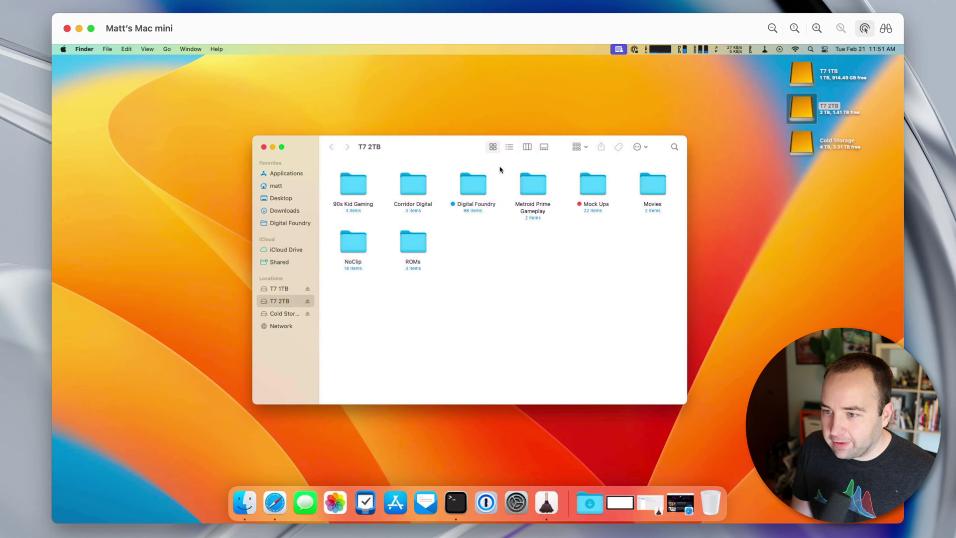
click(467, 181)
double_click(467, 181)
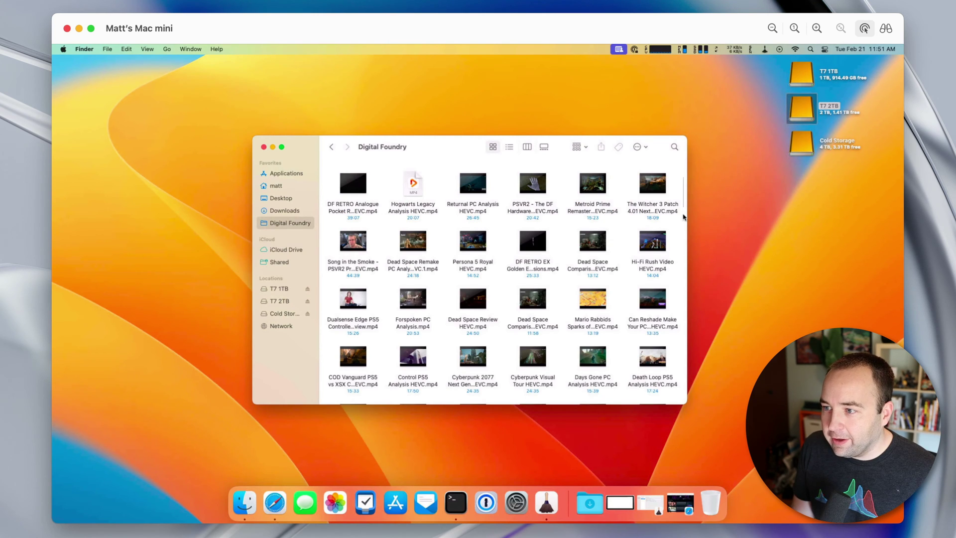
scroll(658, 230, down, 5)
scroll(644, 255, up, 10)
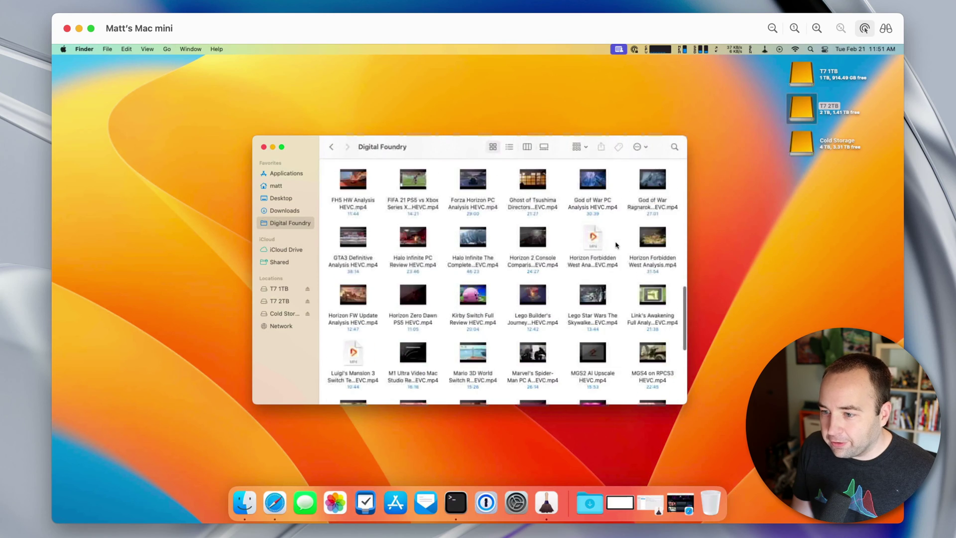
- Open Digital Foundry's Metroid Prime Remastered review in Safari, then bring back the downloads folder
click(680, 502)
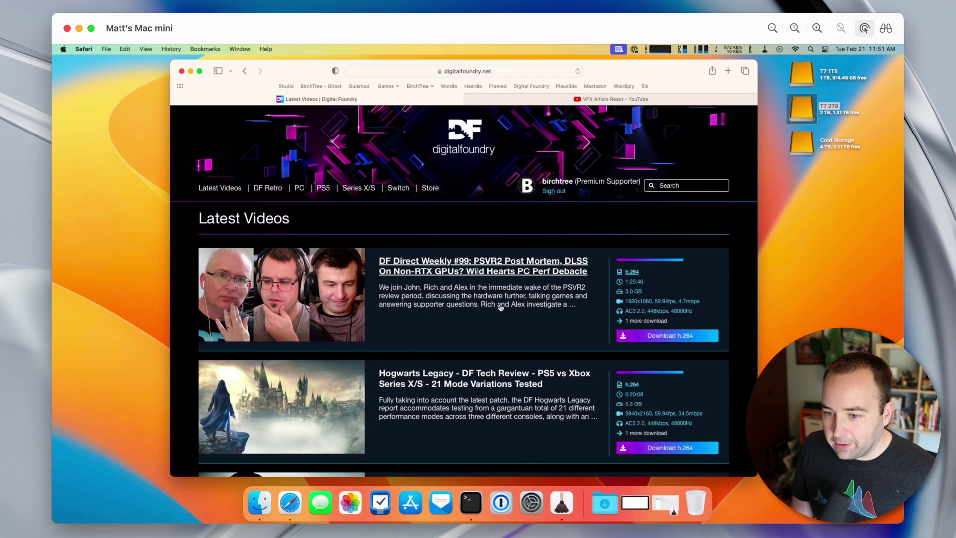
scroll(500, 308, down, 5)
scroll(500, 308, down, 5)
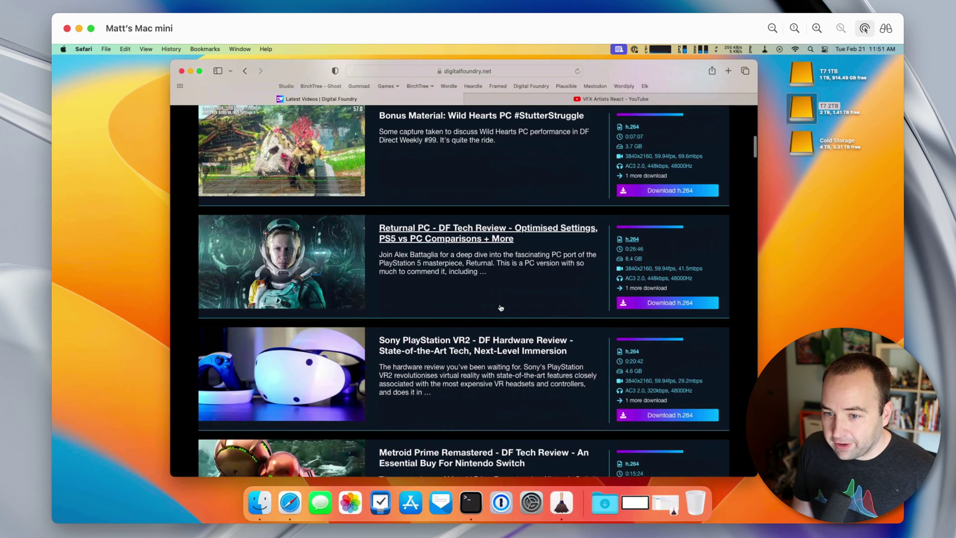
scroll(499, 295, down, 3)
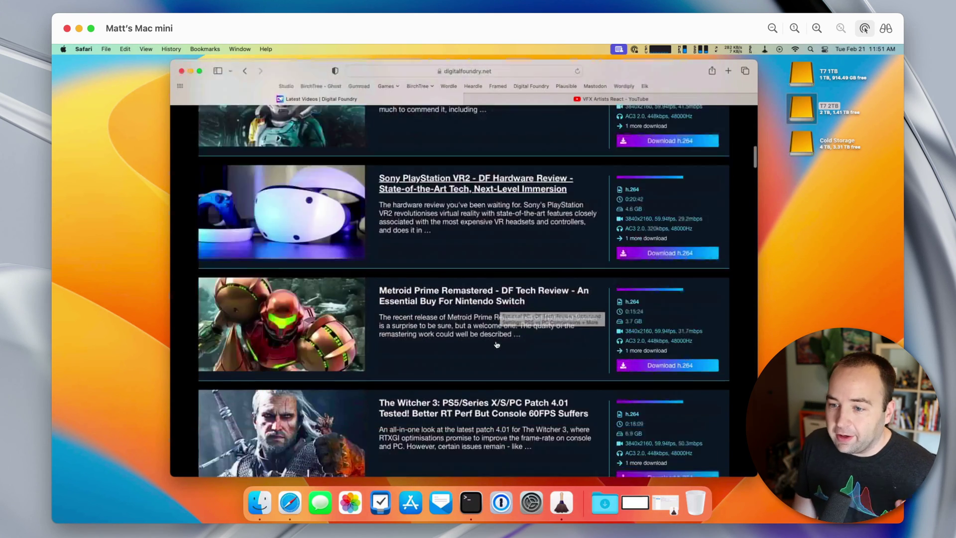
click(468, 296)
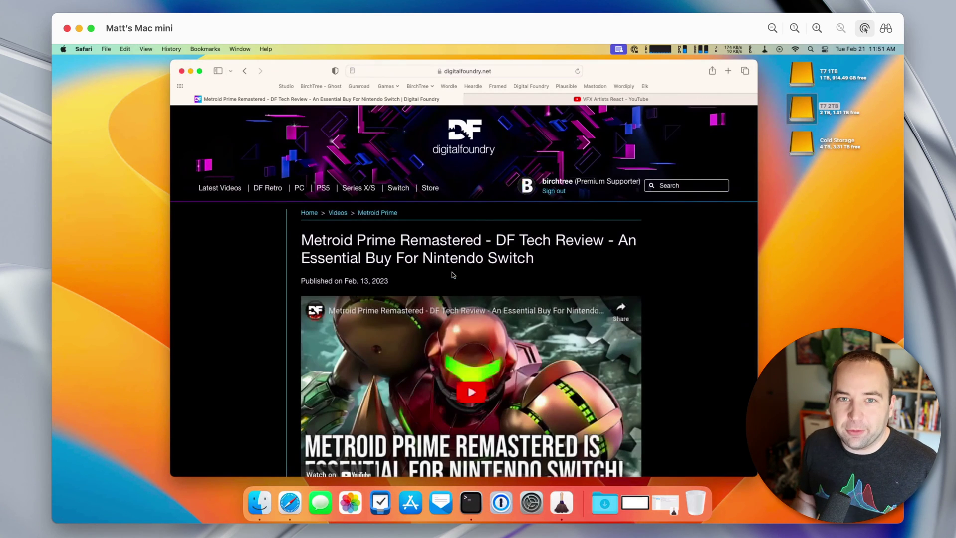
scroll(255, 322, down, 5)
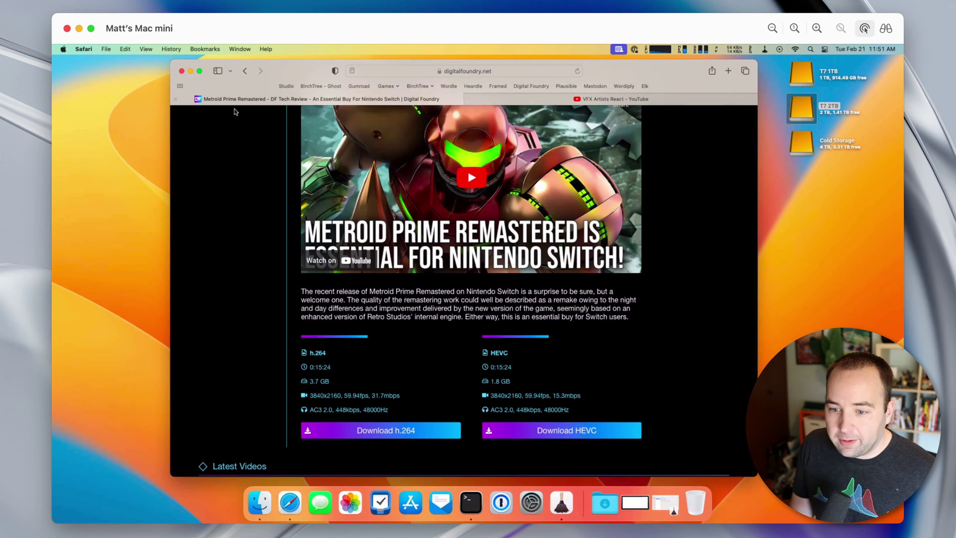
click(259, 503)
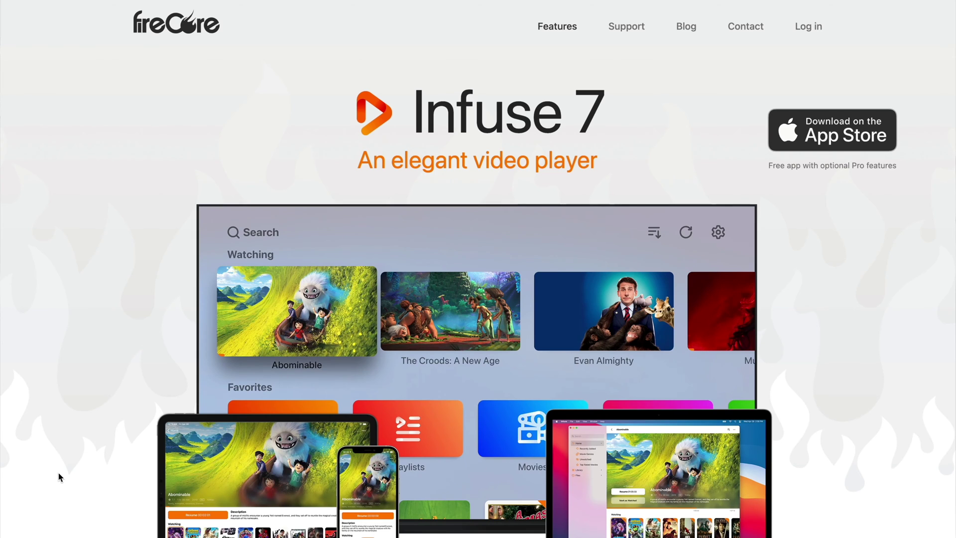
scroll(58, 477, down, 10)
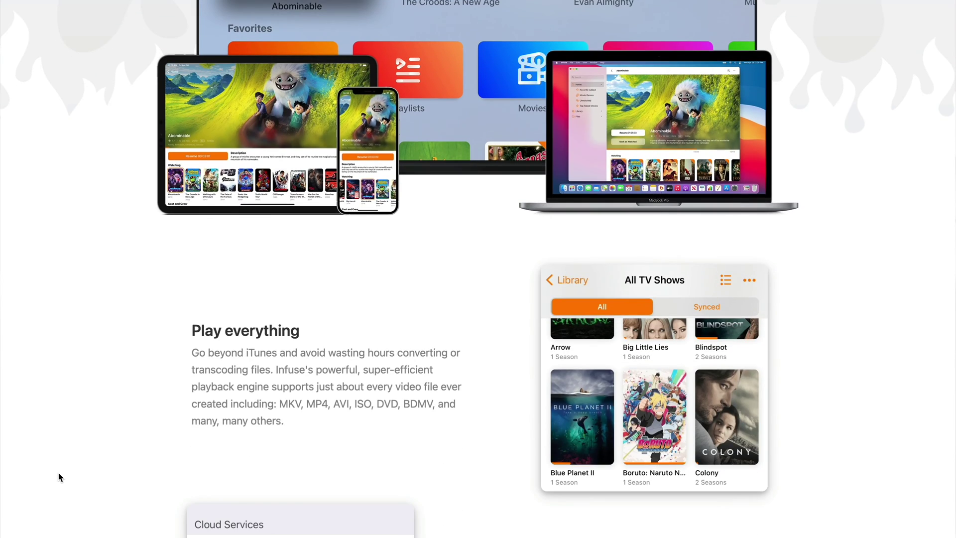
scroll(58, 475, down, 6)
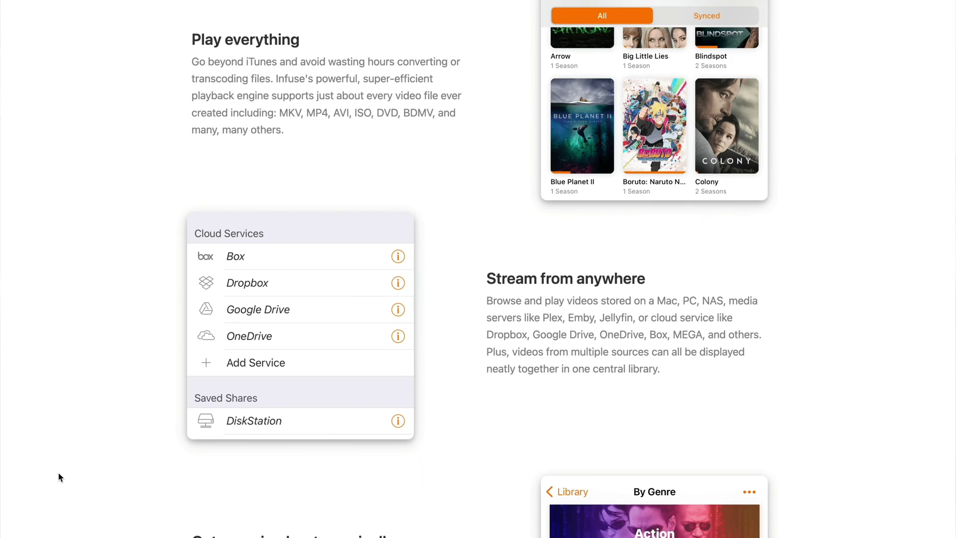
scroll(58, 476, down, 8)
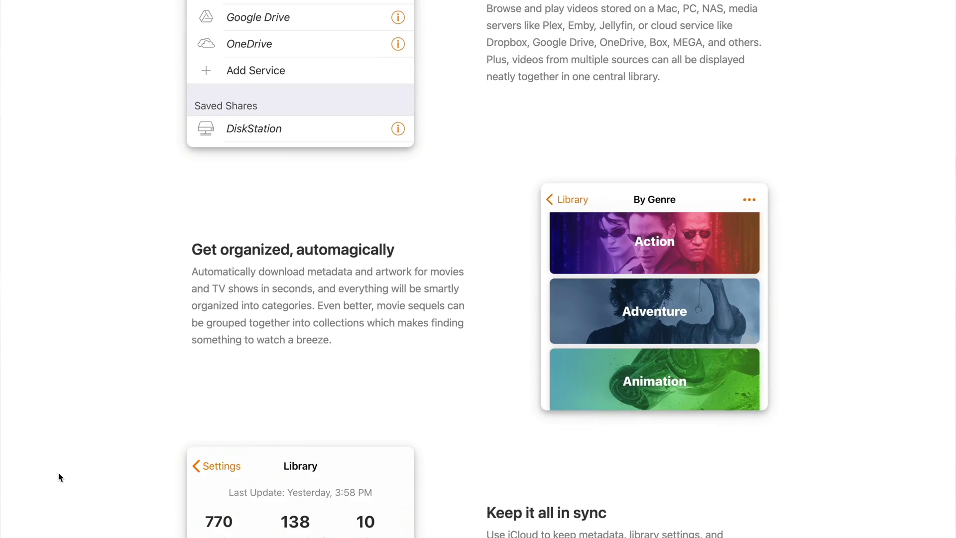
scroll(58, 477, down, 8)
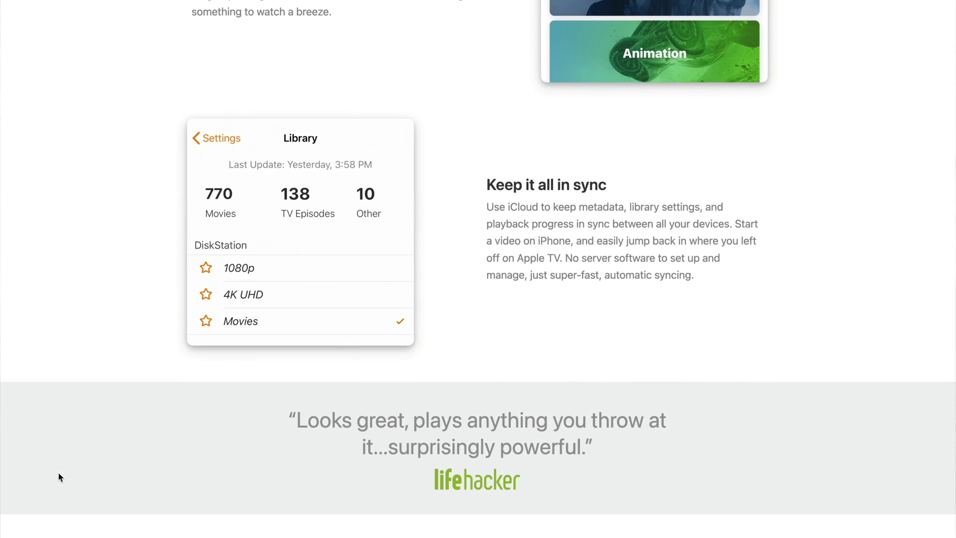
scroll(58, 473, down, 4)
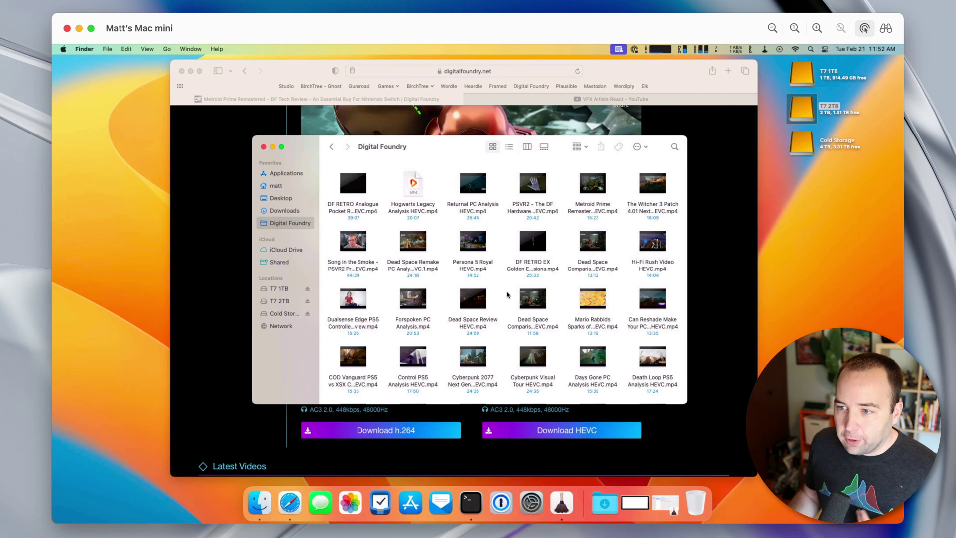
- Open T7 2TB > Corridor Digital > VFX Artists React, then show its YouTube playlist in Safari
click(552, 409)
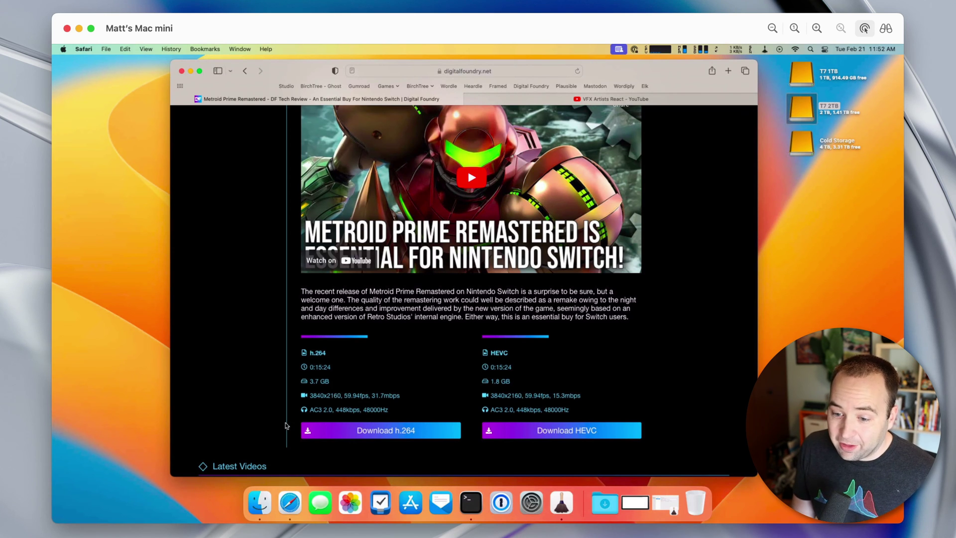
click(265, 505)
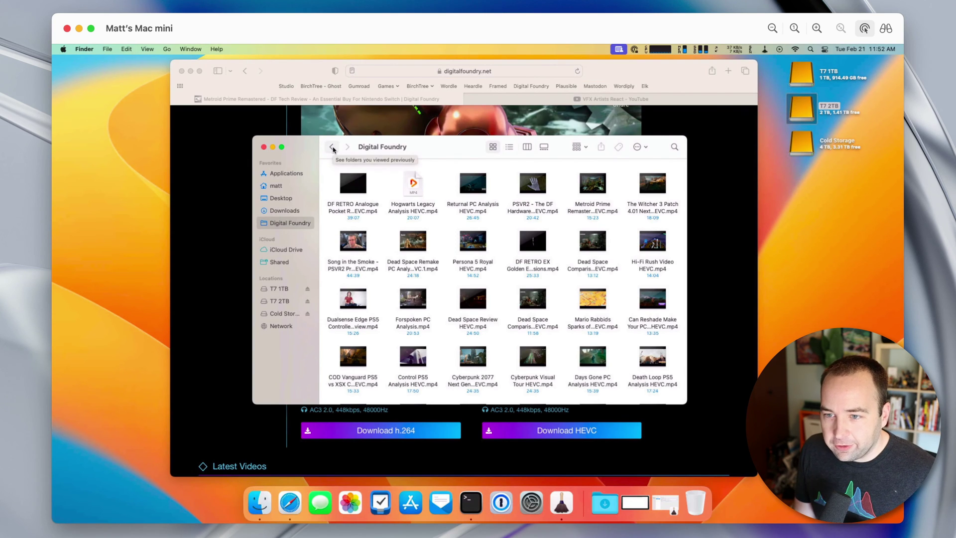
click(333, 149)
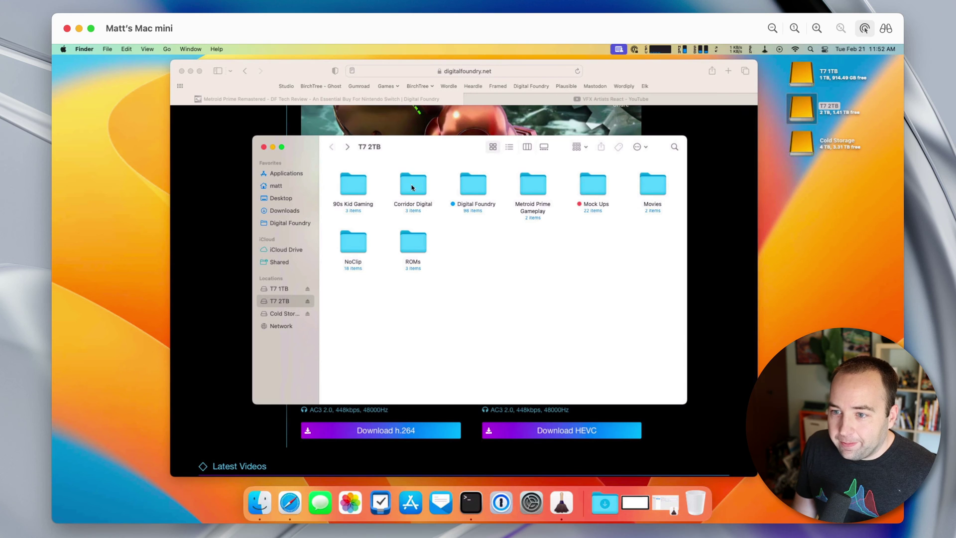
double_click(411, 187)
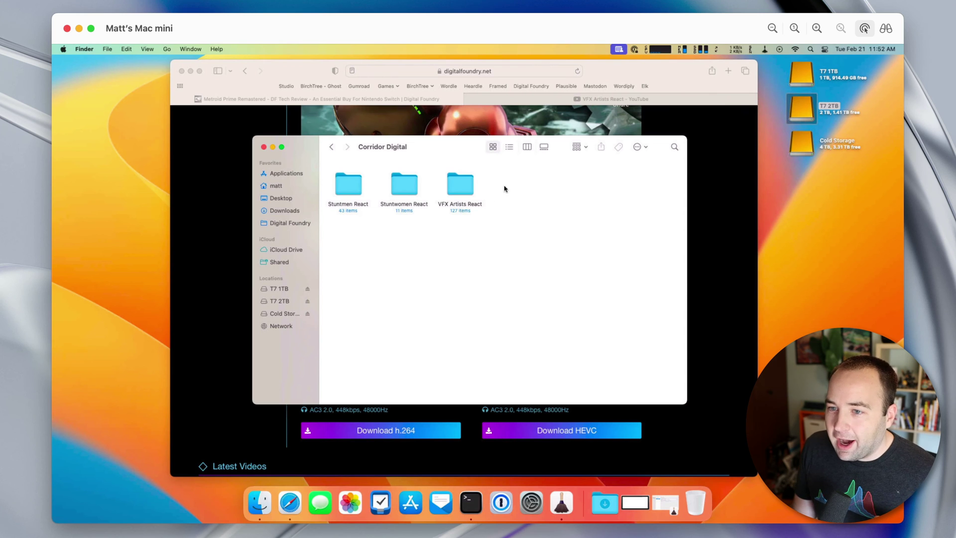
double_click(461, 184)
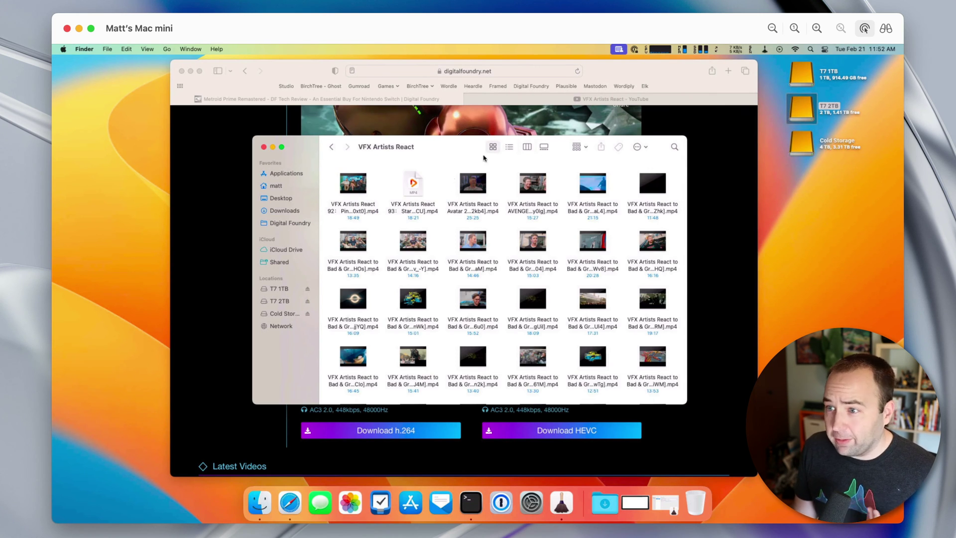
click(559, 99)
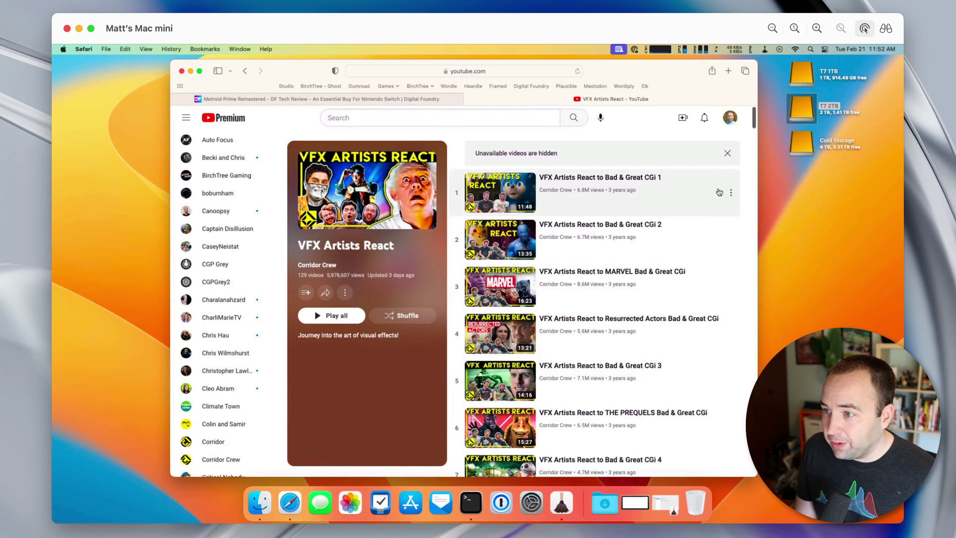
- Scroll through the VFX Artists React playlist, then minimize Safari and focus the Finder folder
scroll(753, 124, down, 15)
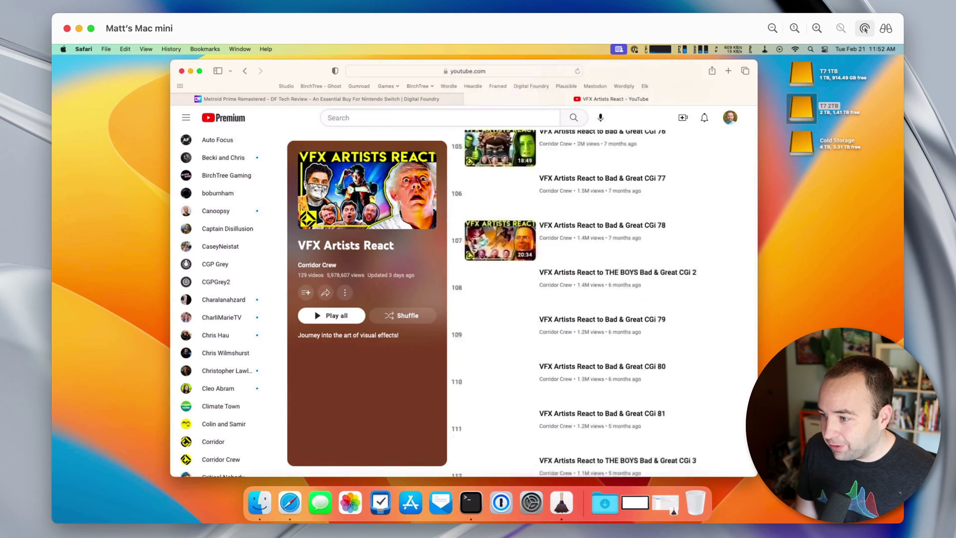
scroll(722, 184, up, 15)
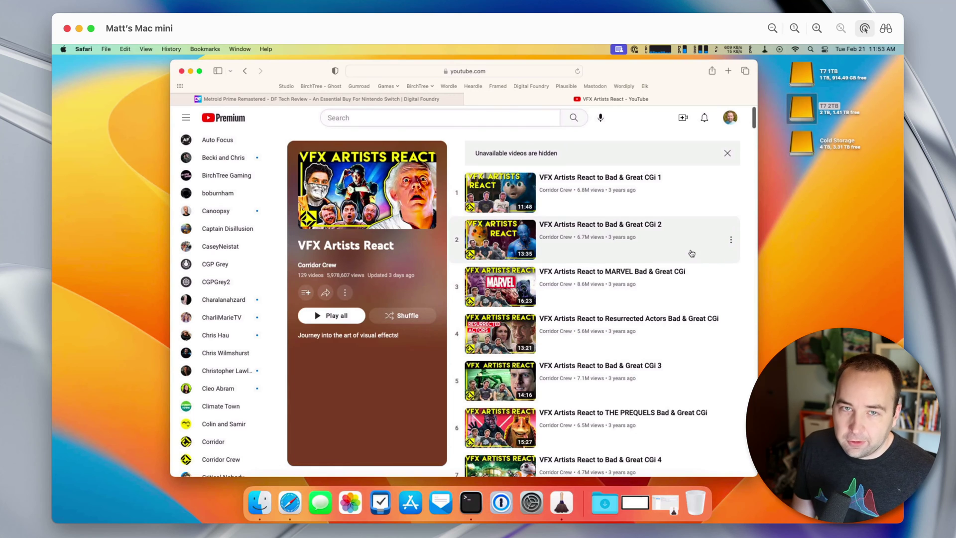
click(191, 72)
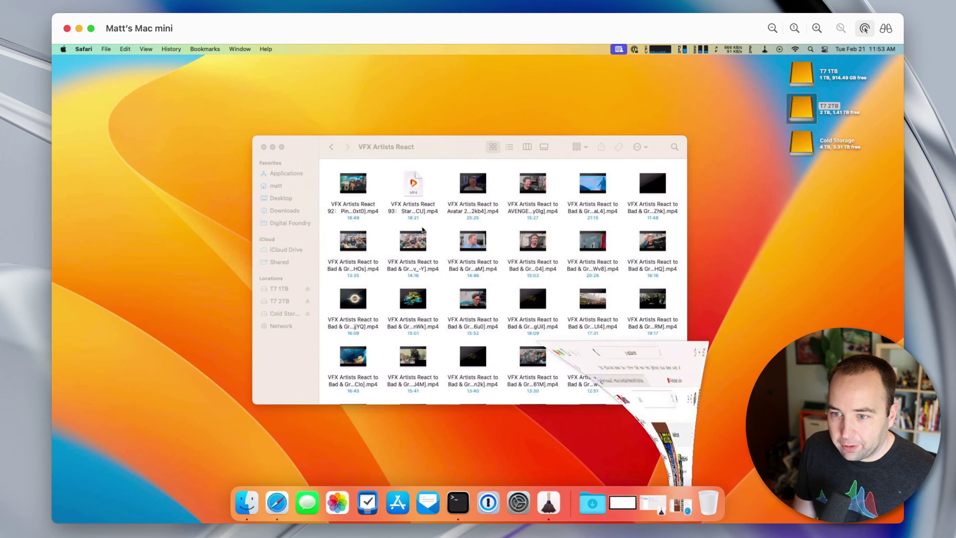
click(337, 237)
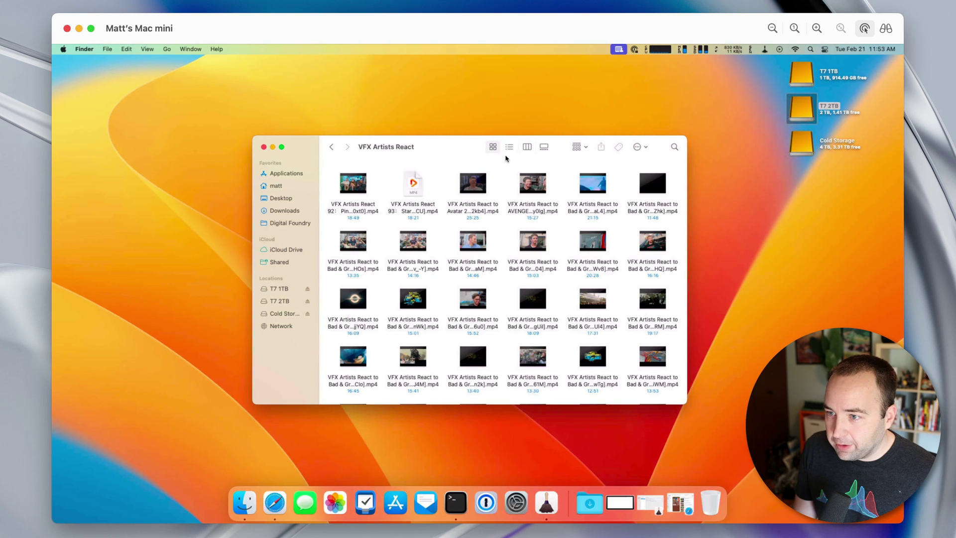
- Open a new Finder tab on the empty Downloads folder and bring Terminal back up
key(super+t)
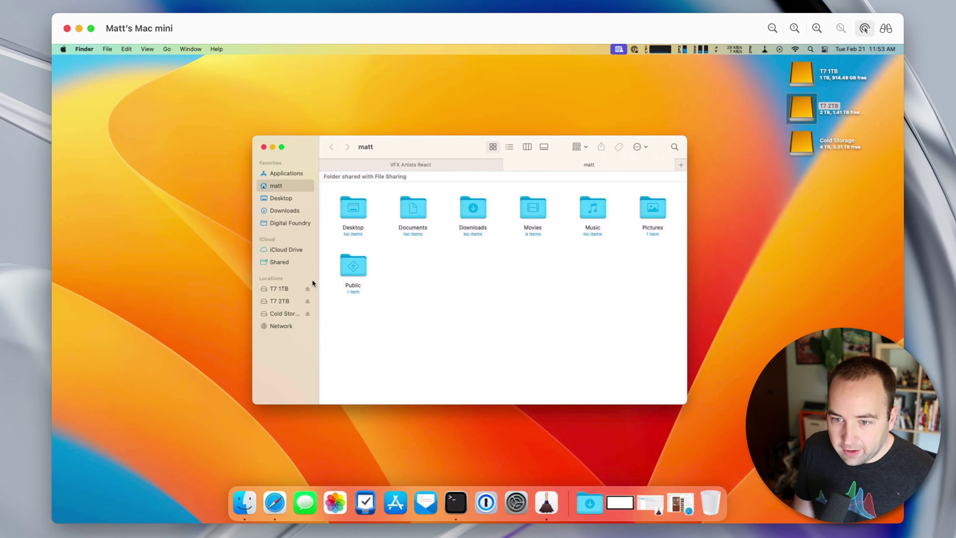
click(278, 210)
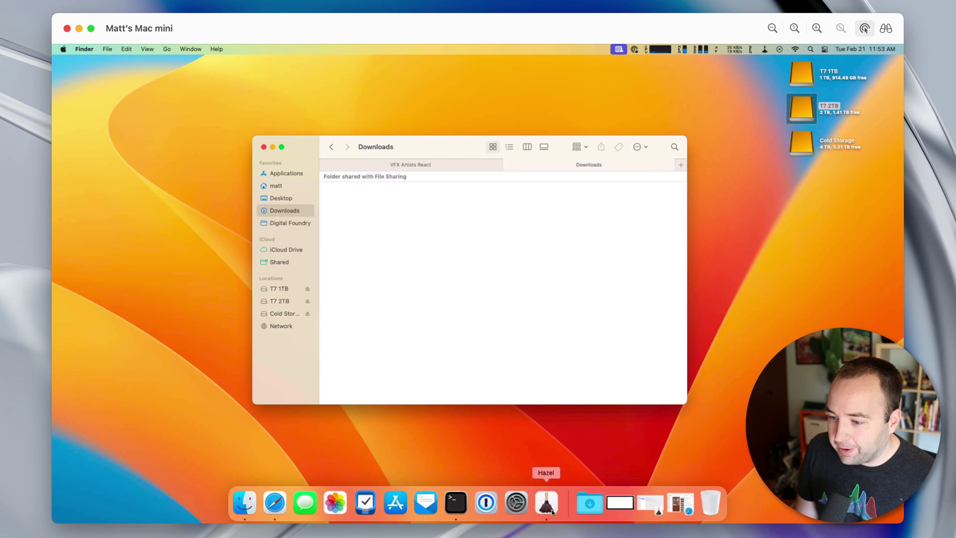
click(619, 503)
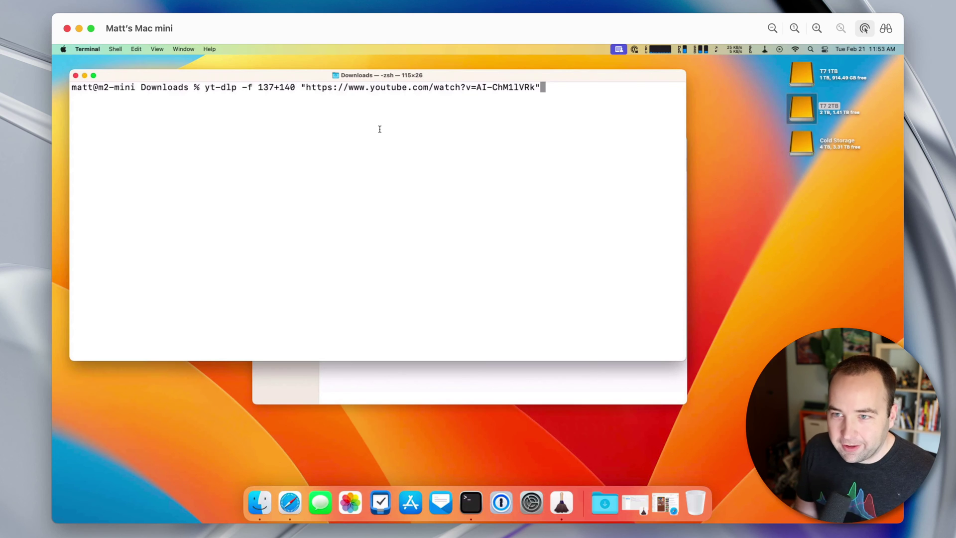
- Run yt-dlp -f 137+140 to download VFX Artists React 94 into Downloads as one mp4
key(Return)
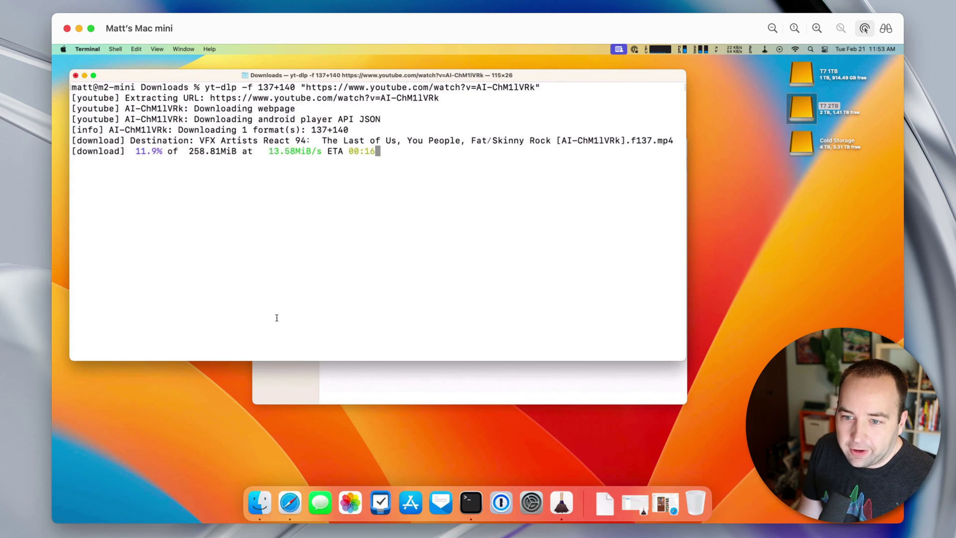
click(348, 375)
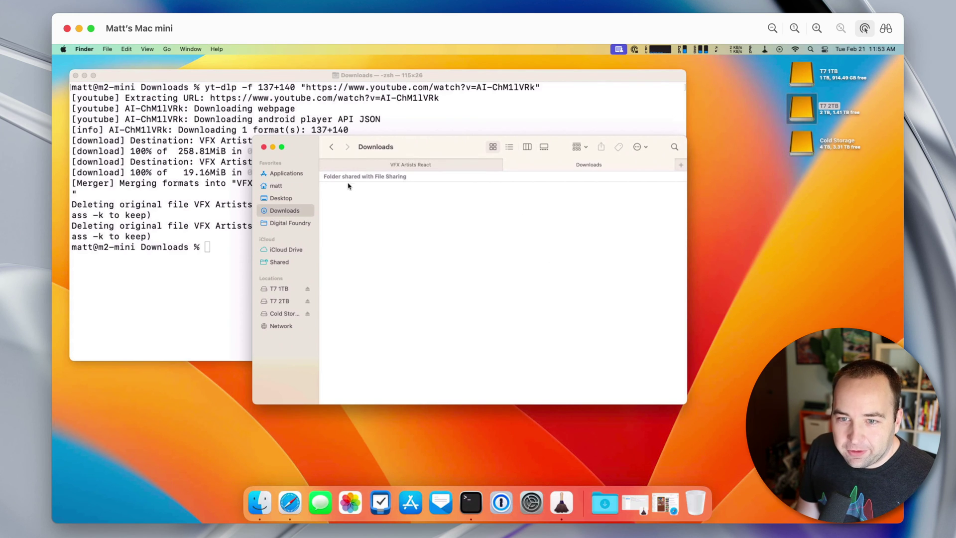
- Check the new video sits in the VFX Artists React folder, then minimize Terminal and Finder
click(392, 167)
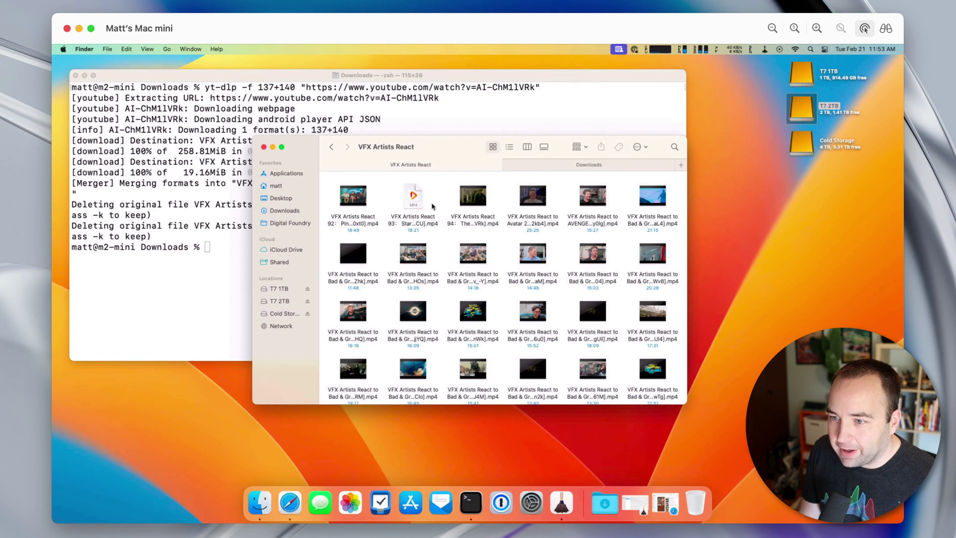
super+click(388, 147)
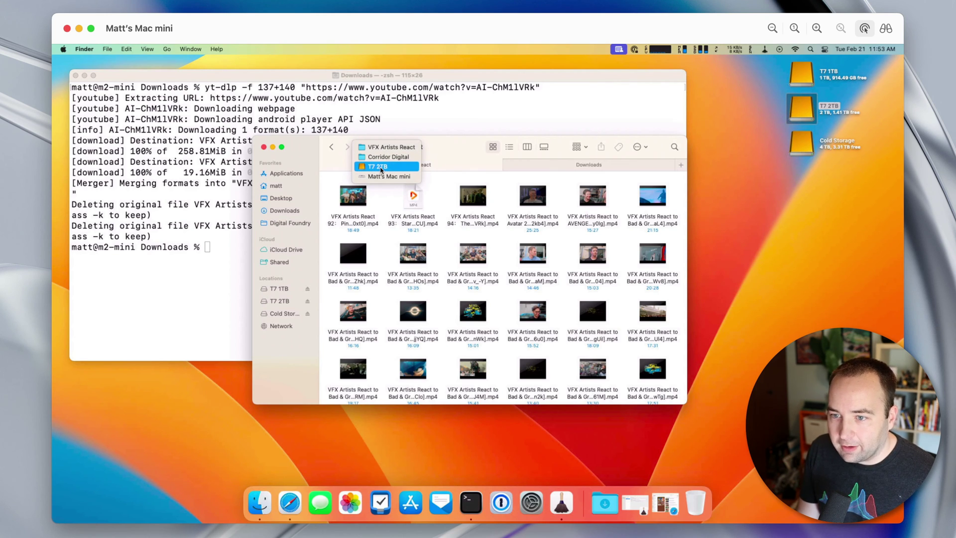
key(Escape)
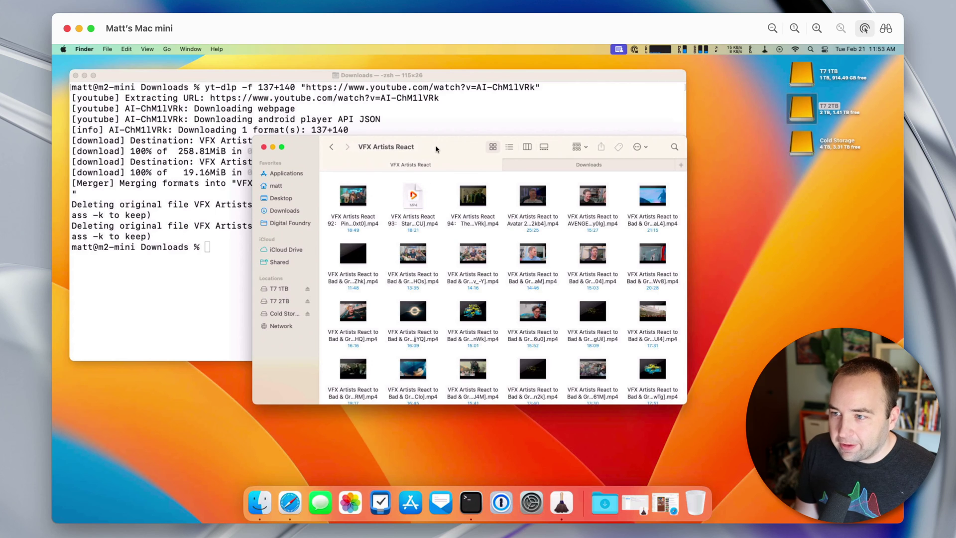
click(84, 75)
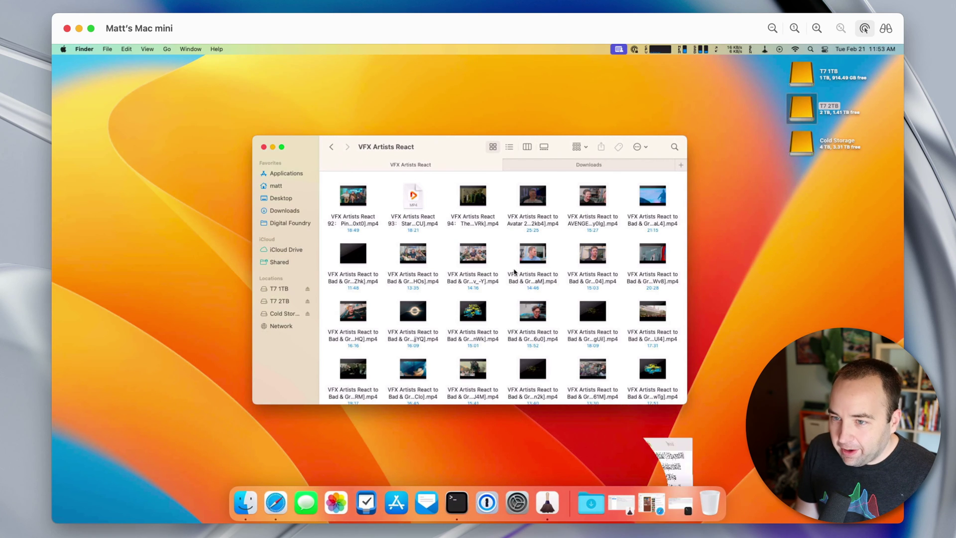
click(272, 147)
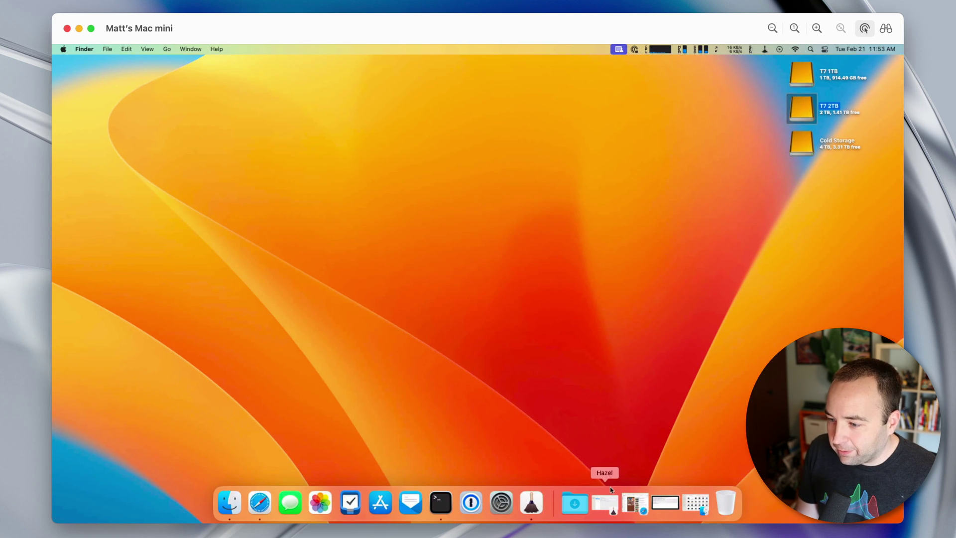
- Reopen Hazel and review the VFX Artists React rule, keeping its Move-to-folder action
click(607, 495)
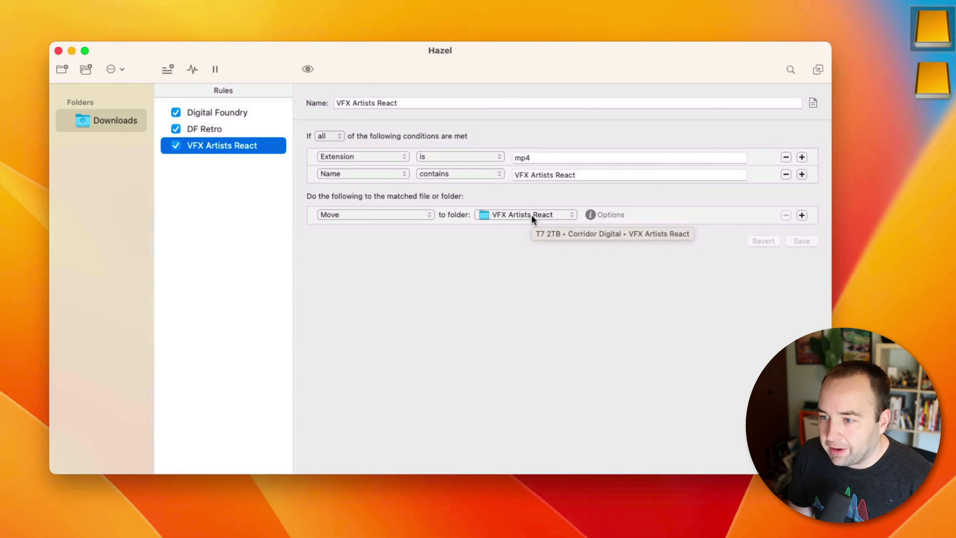
click(391, 213)
scroll(377, 438, down, 3)
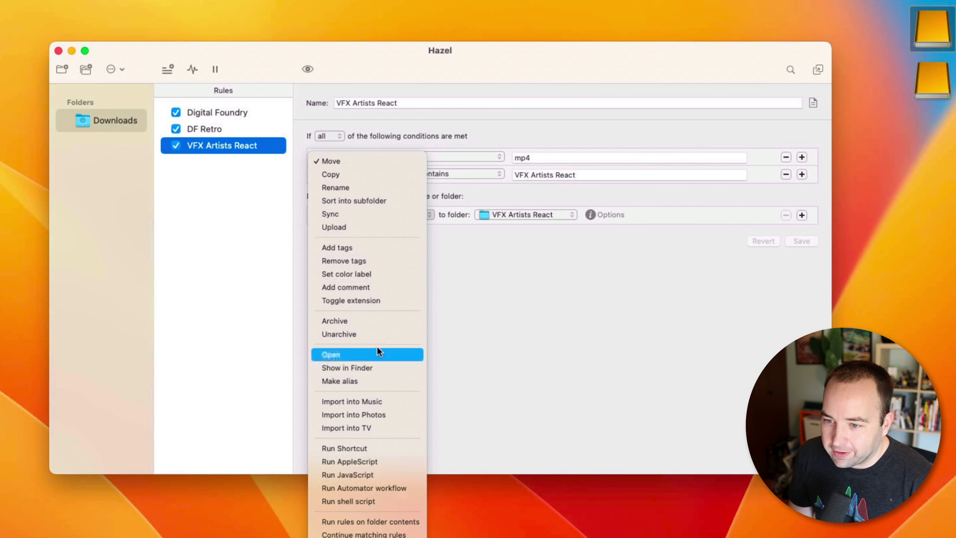
click(538, 330)
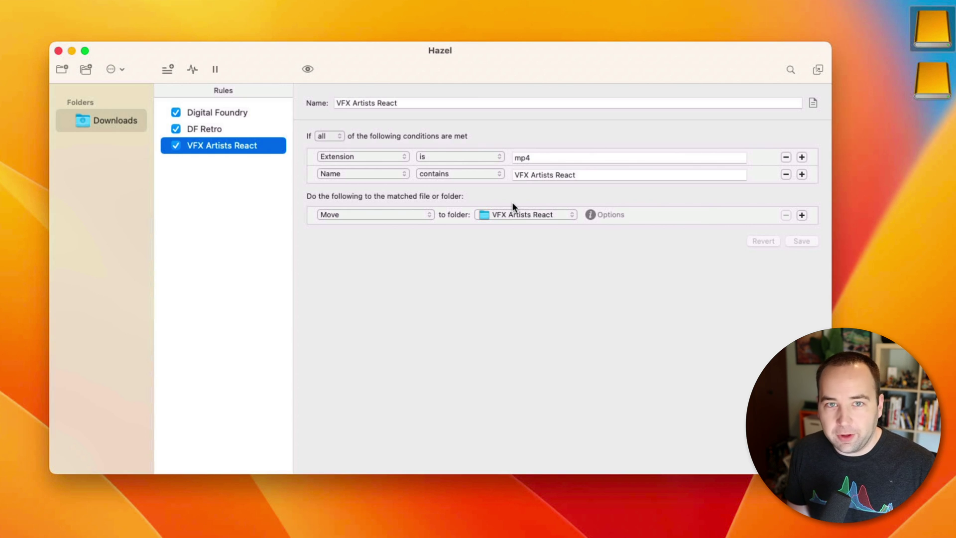
- Look over the DF Retro rule, then the Digital Foundry rule that moves HEVC mp4 files
click(213, 127)
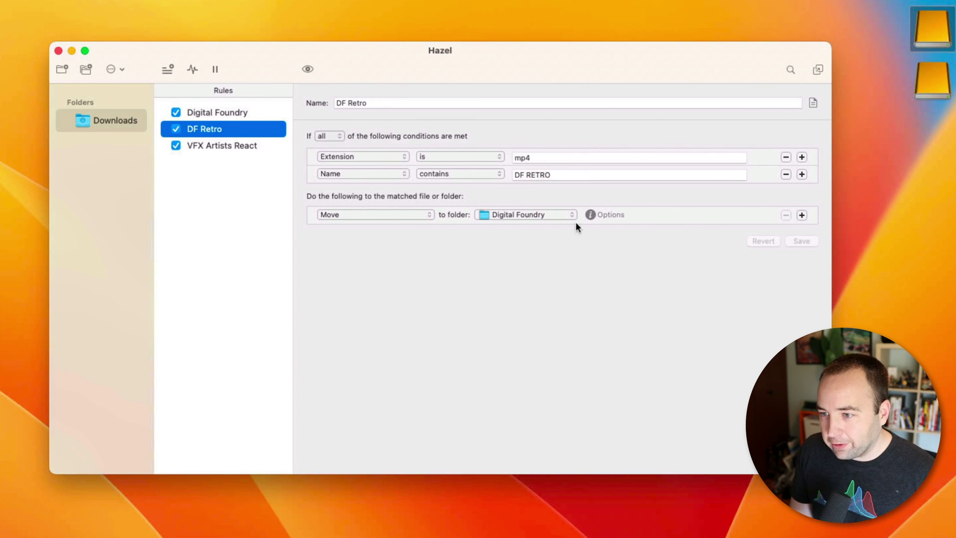
click(225, 114)
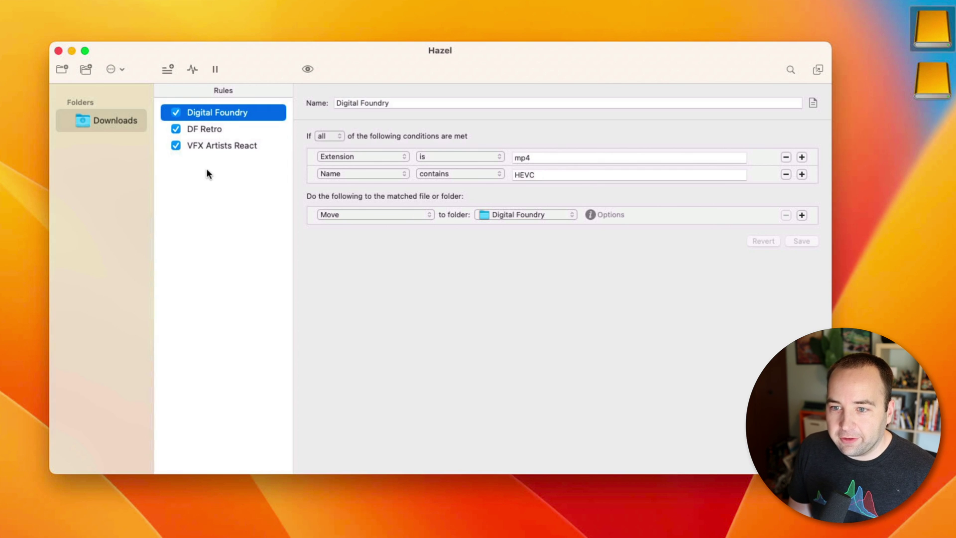